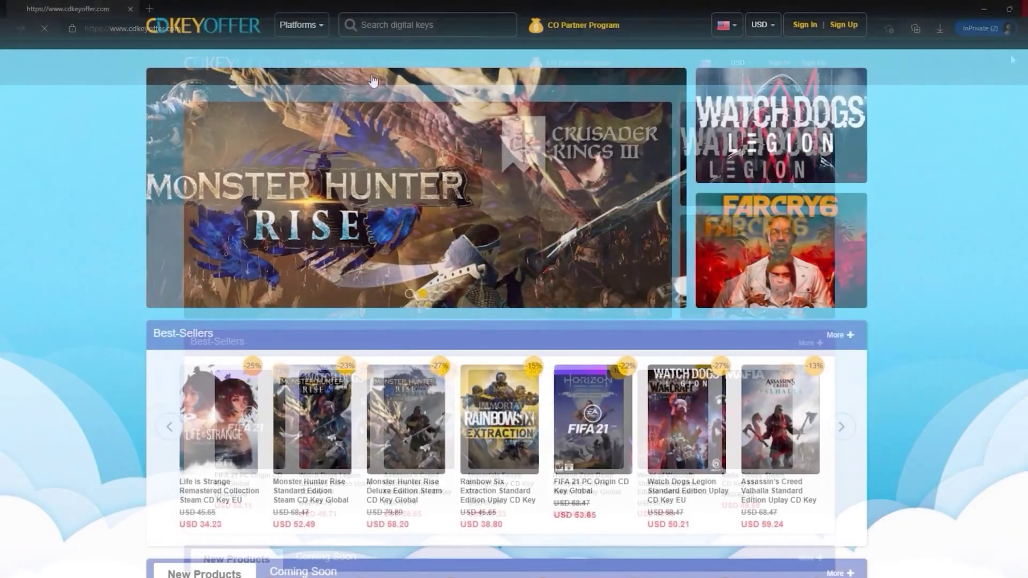
Search the CDKeyOffer store for 'windows 10'.
{"action": "scroll", "coordinate": [507, 312], "scroll_direction": "down", "scroll_amount": 1}
{"action": "scroll", "coordinate": [507, 312], "scroll_direction": "down", "scroll_amount": 10}
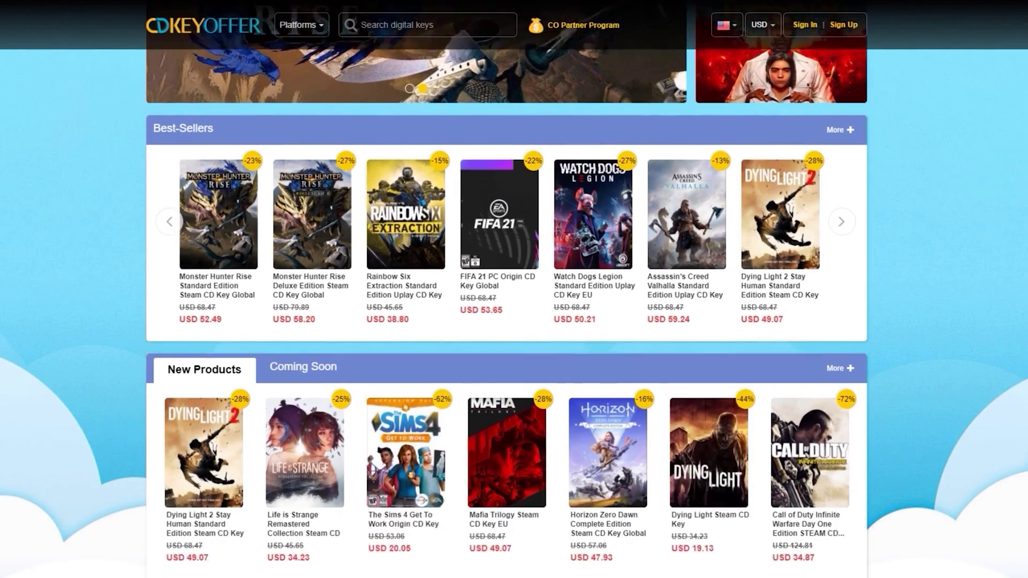
{"action": "left_click", "coordinate": [415, 20]}
{"action": "type", "text": "windows"}
{"action": "type", "text": "10"}
{"action": "key", "text": "Return"}
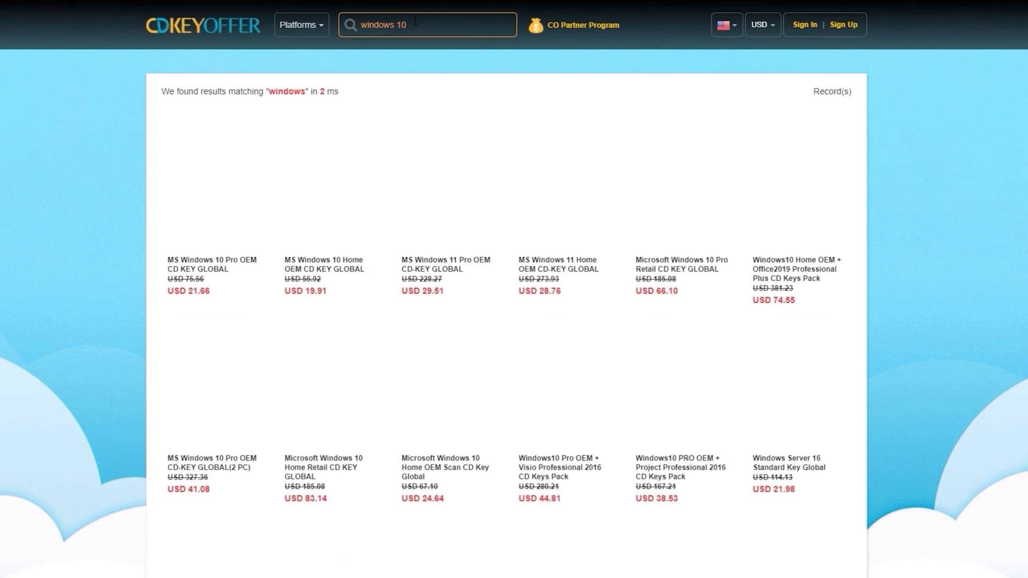
Buy the MS Windows 10 Pro OEM CD KEY GLOBAL with promo code dood20 and view the order.
{"action": "left_click", "coordinate": [243, 182]}
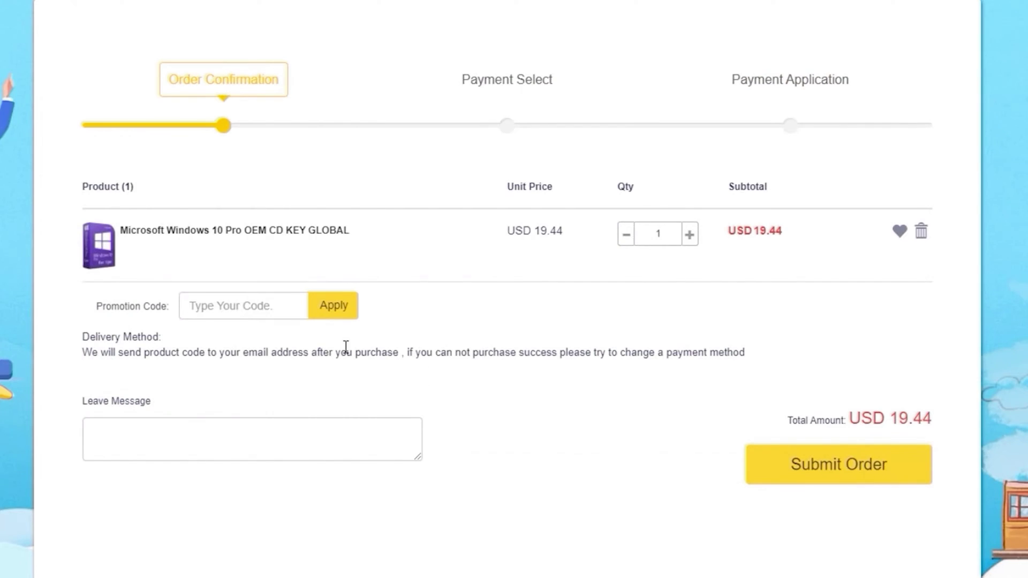
{"action": "left_click", "coordinate": [276, 308]}
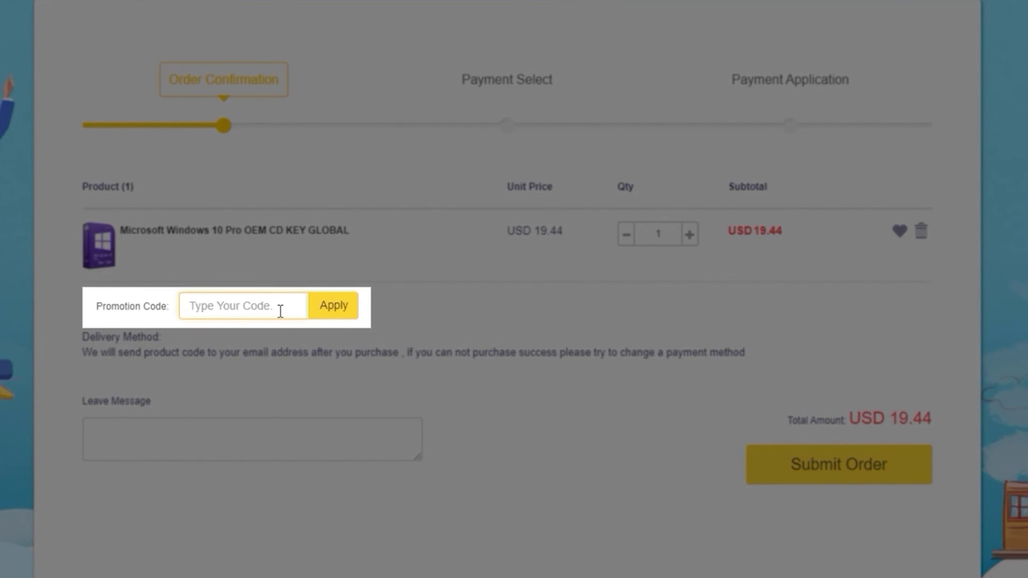
{"action": "type", "text": "dood20"}
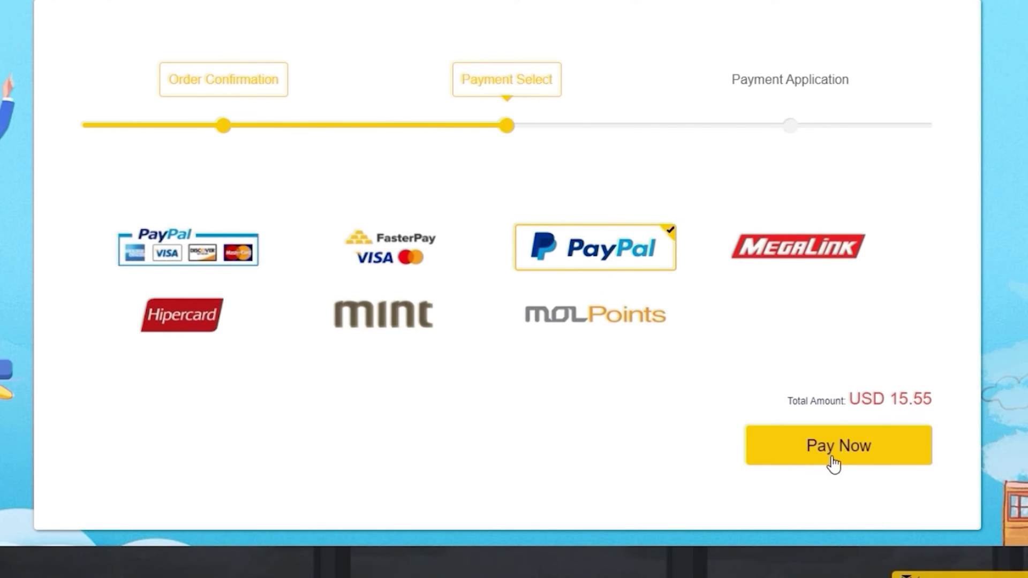
{"action": "left_click", "coordinate": [835, 464]}
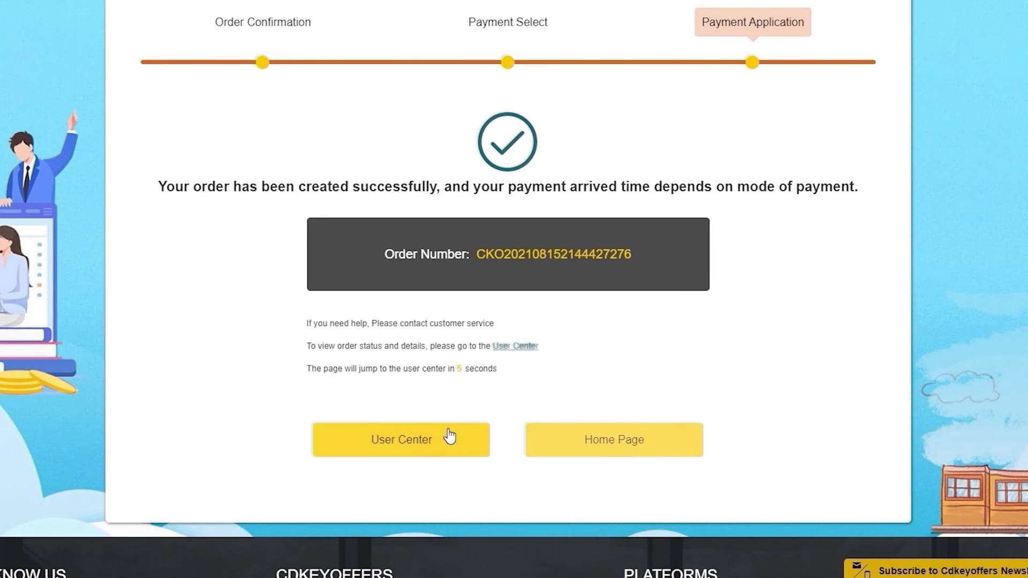
{"action": "left_click", "coordinate": [387, 563]}
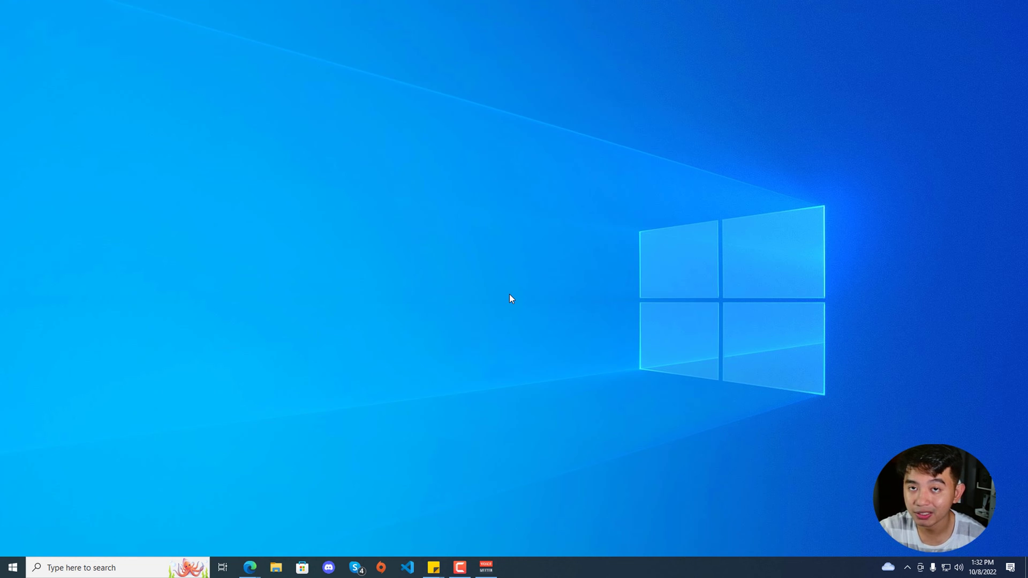
Open Task Manager's Details tab and browse the process list toward the S-named processes.
{"action": "right_click", "coordinate": [550, 568]}
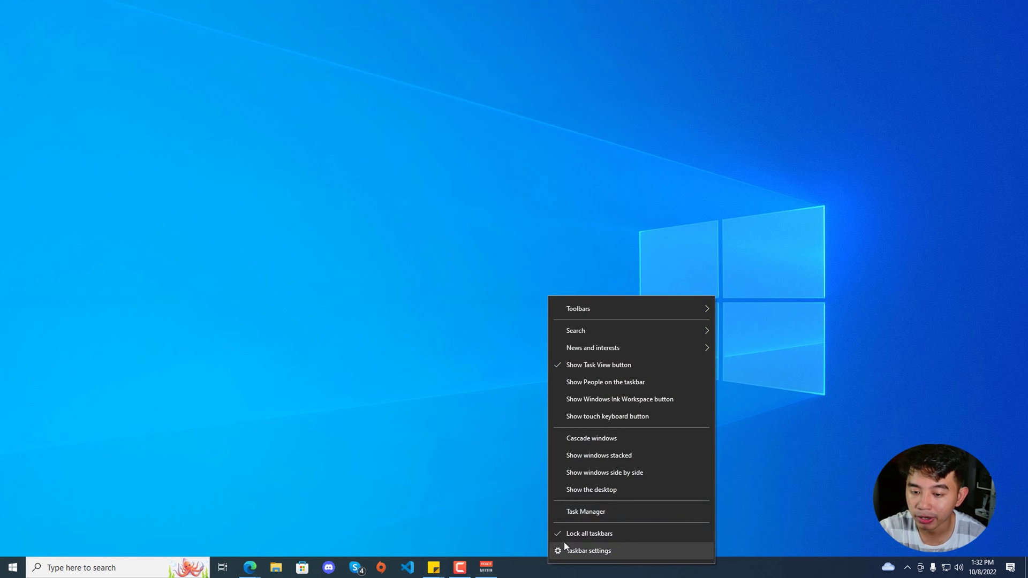
{"action": "left_click", "coordinate": [563, 512]}
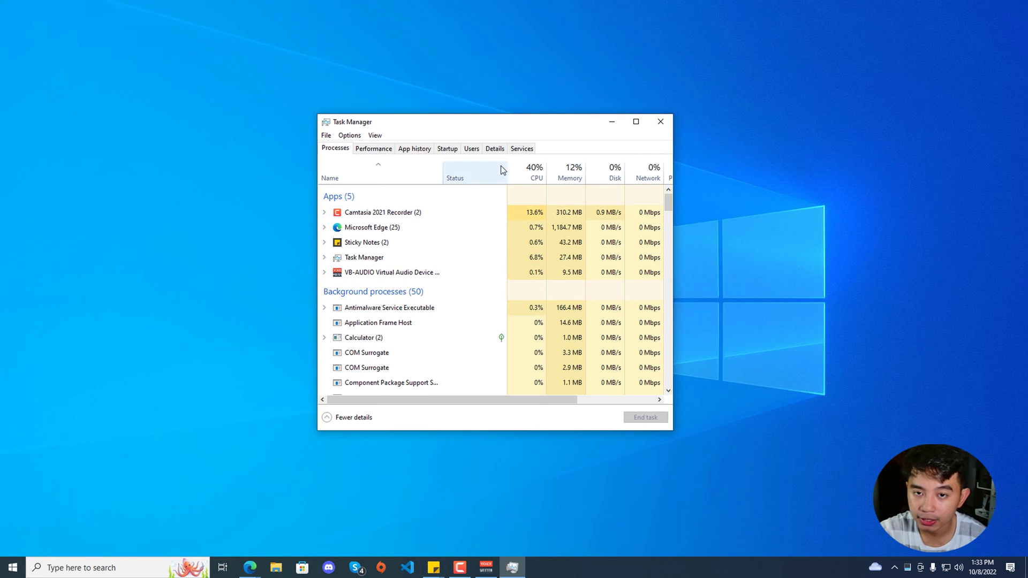
{"action": "left_click", "coordinate": [495, 149]}
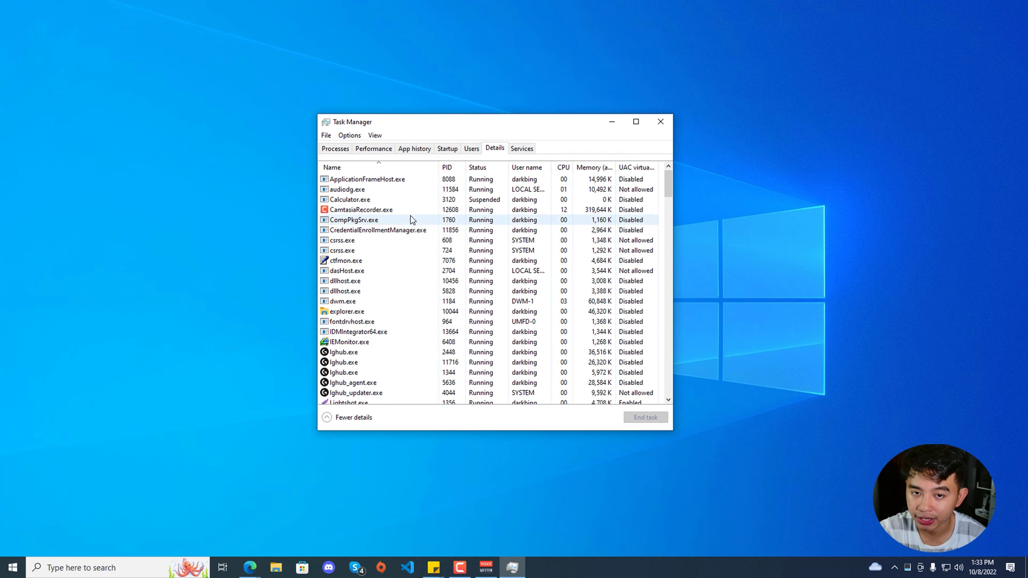
{"action": "left_click", "coordinate": [350, 200]}
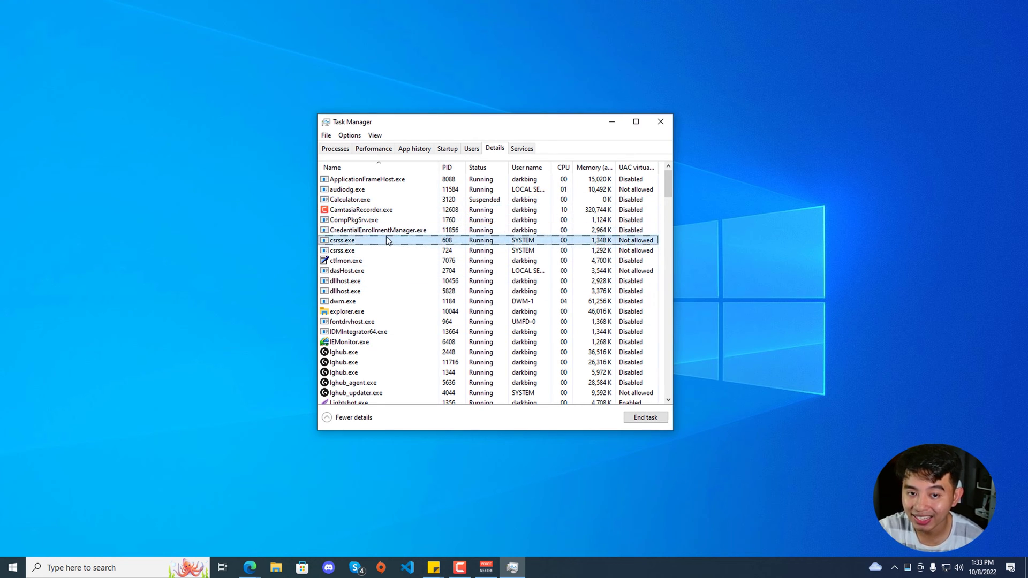
{"action": "key", "text": "Down"}
{"action": "key", "text": "c"}
{"action": "key", "text": "c"}
{"action": "key", "text": "c"}
{"action": "key", "text": "c"}
{"action": "key", "text": "c"}
{"action": "key", "text": "c"}
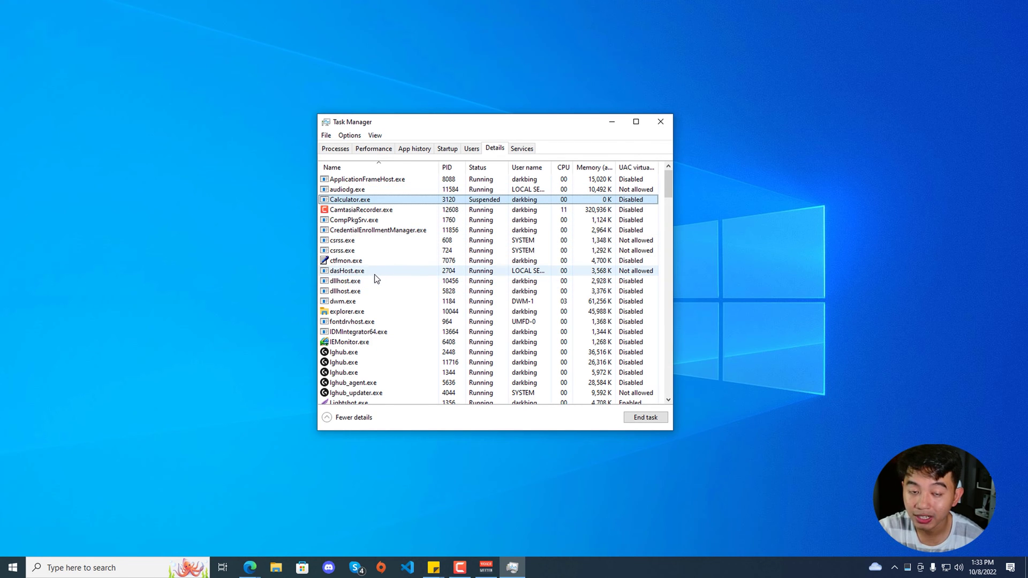
{"action": "key", "text": "s"}
{"action": "key", "text": "s"}
{"action": "key", "text": "s"}
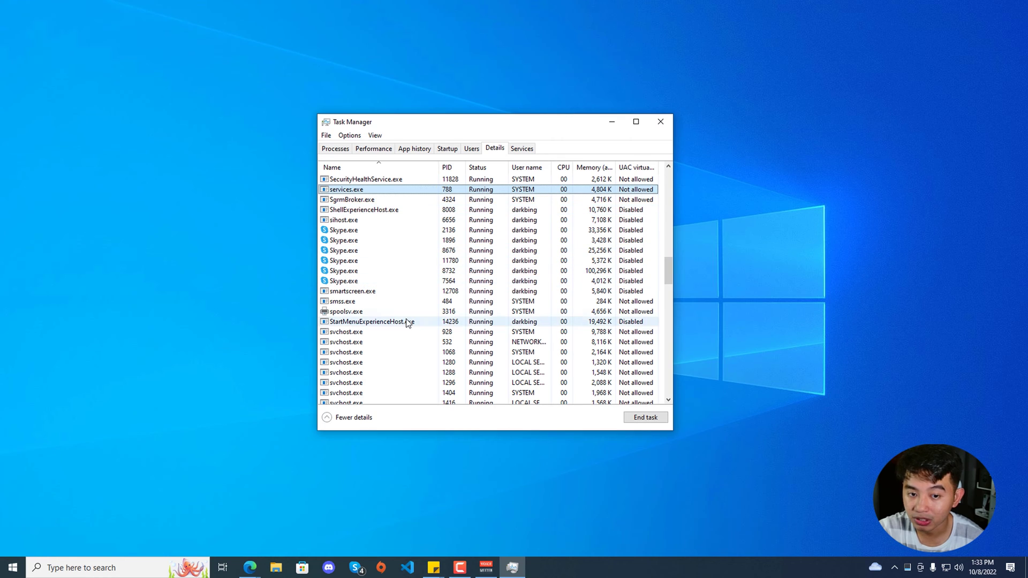
{"action": "key", "text": "s"}
{"action": "key", "text": "s"}
{"action": "key", "text": "s"}
{"action": "key", "text": "s"}
{"action": "key", "text": "s"}
{"action": "key", "text": "s"}
{"action": "key", "text": "s"}
{"action": "key", "text": "s"}
{"action": "key", "text": "s"}
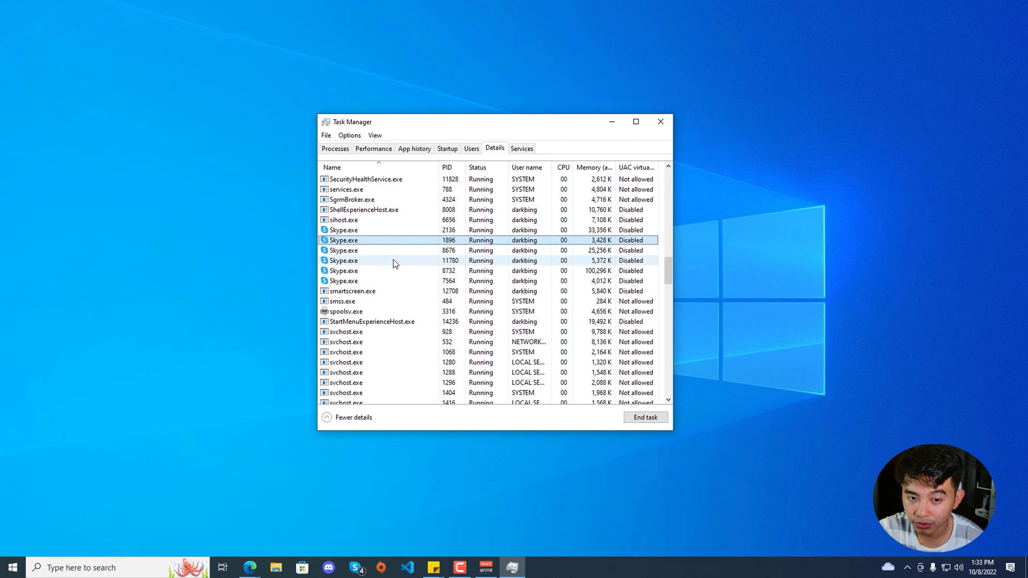
{"action": "key", "text": "s"}
{"action": "key", "text": "s"}
{"action": "key", "text": "s"}
{"action": "key", "text": "s"}
{"action": "key", "text": "s"}
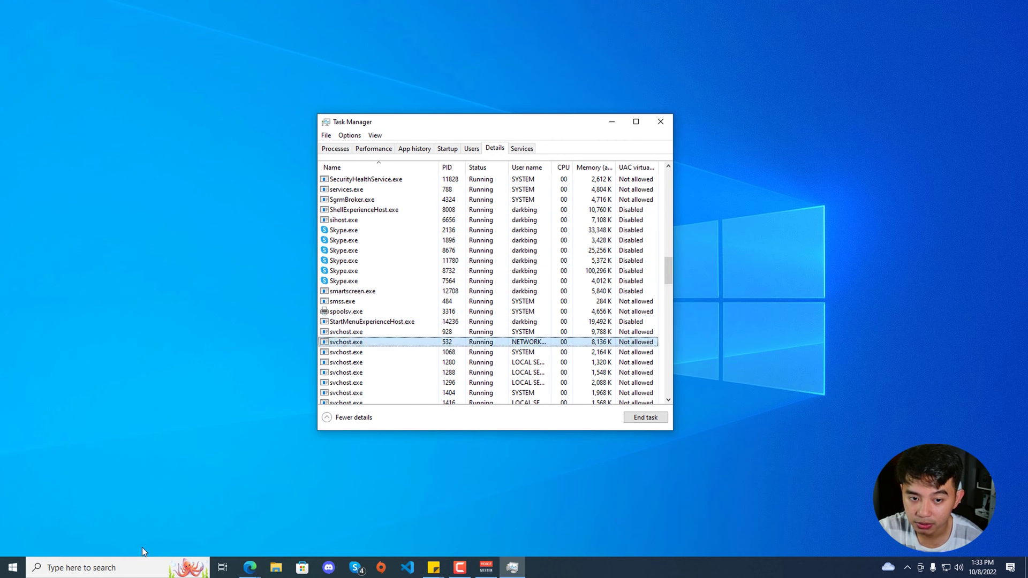
{"action": "scroll", "coordinate": [375, 193], "scroll_direction": "up", "scroll_amount": 1}
End the SearchApp.exe process, confirm it, and test Windows search again.
{"action": "left_click", "coordinate": [373, 190]}
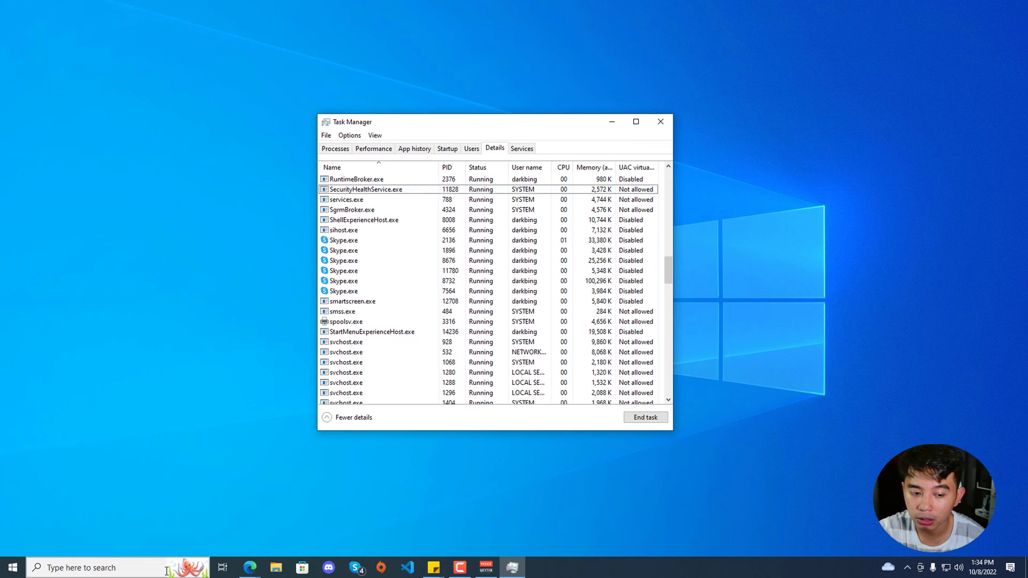
{"action": "left_click", "coordinate": [646, 418]}
{"action": "left_click", "coordinate": [520, 300]}
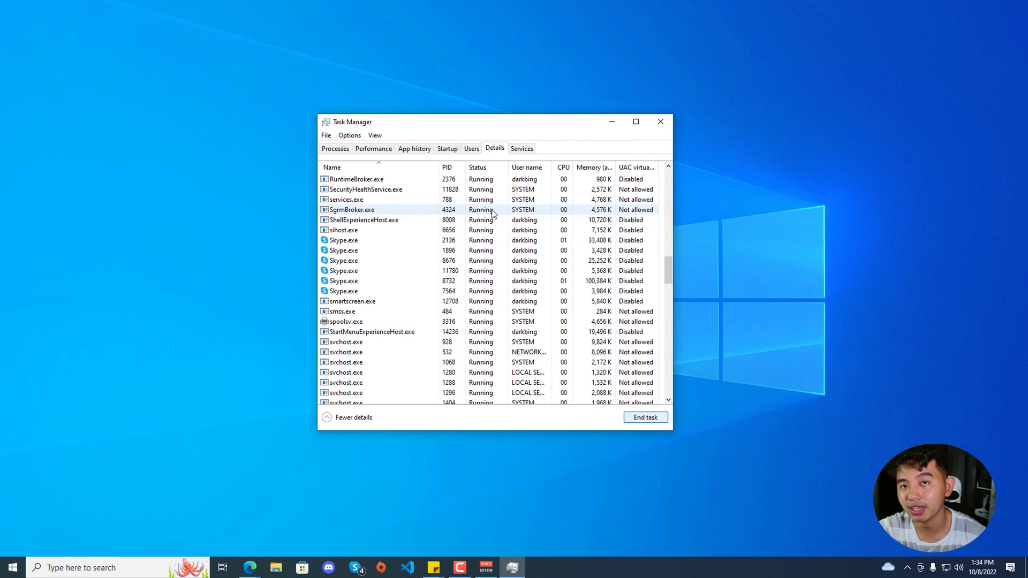
{"action": "left_click", "coordinate": [76, 567]}
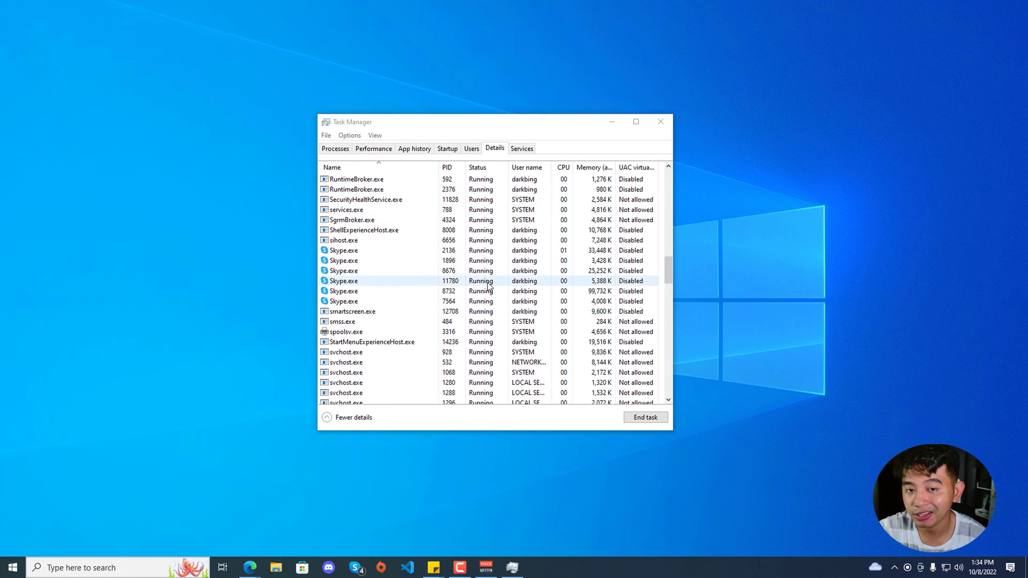
Browse File Explorer to the C:\Windows\System32 folder.
{"action": "left_click", "coordinate": [280, 569]}
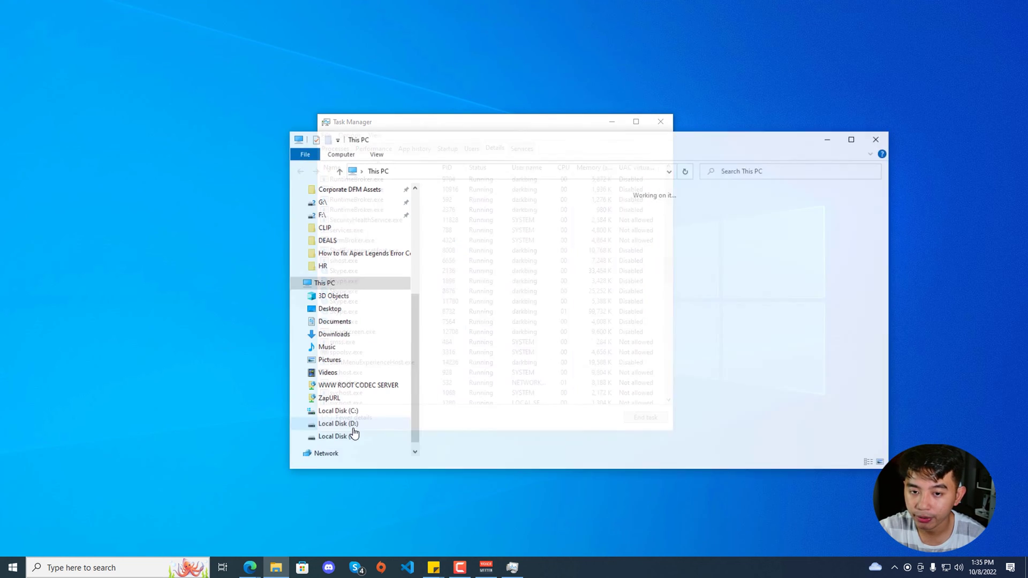
{"action": "double_click", "coordinate": [502, 317]}
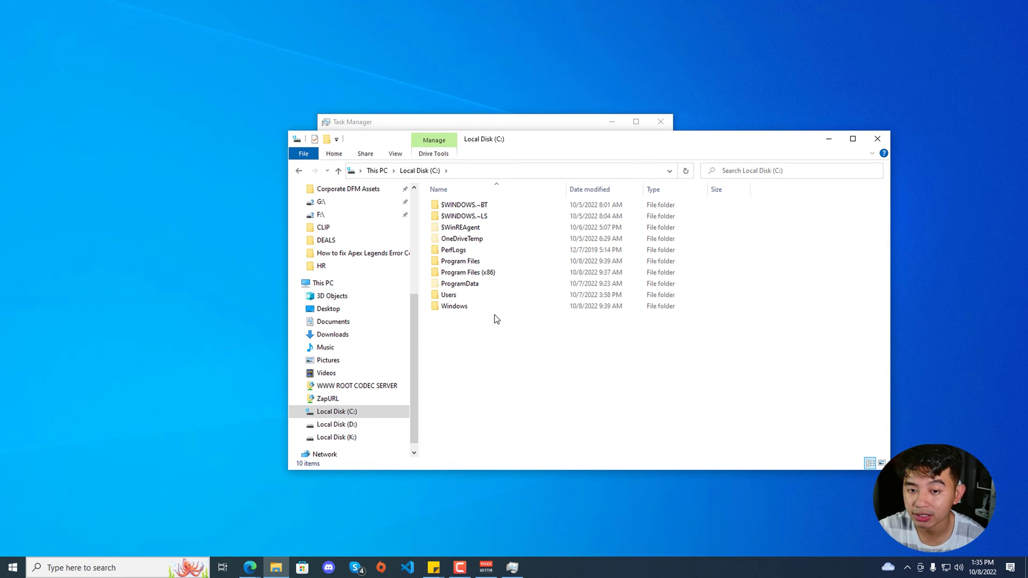
{"action": "double_click", "coordinate": [454, 307]}
{"action": "type", "text": "services"}
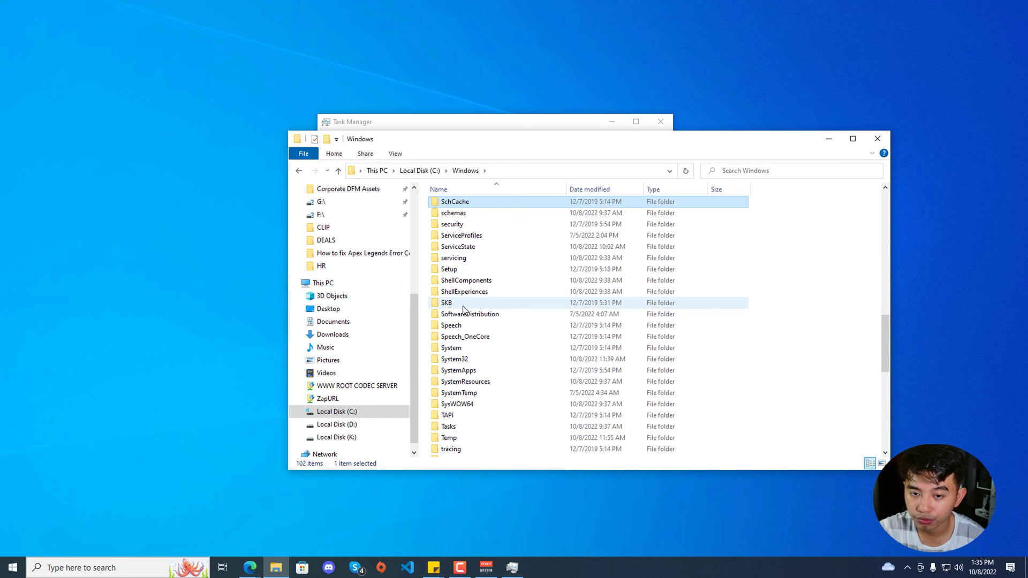
{"action": "key", "text": "Down"}
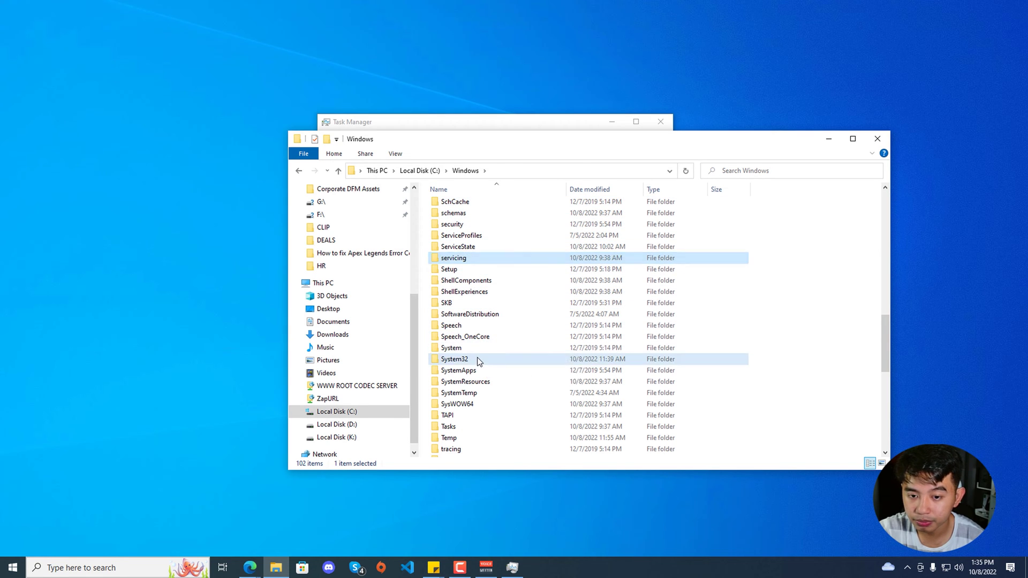
{"action": "left_click", "coordinate": [468, 360]}
{"action": "double_click", "coordinate": [468, 360]}
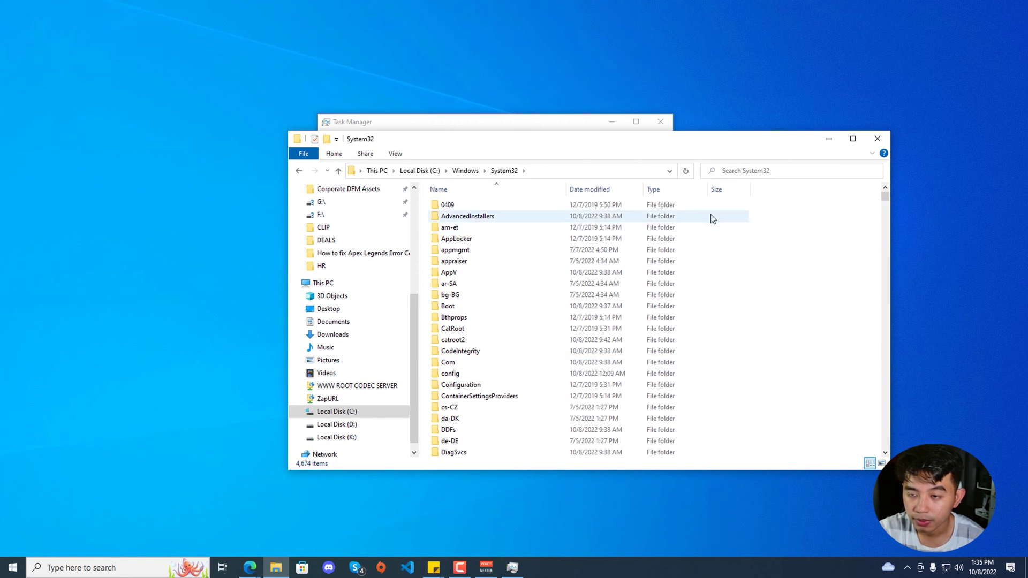
Locate ctfmon.exe and send a shortcut to it to the desktop.
{"action": "left_click", "coordinate": [674, 231]}
{"action": "type", "text": "ctfmon"}
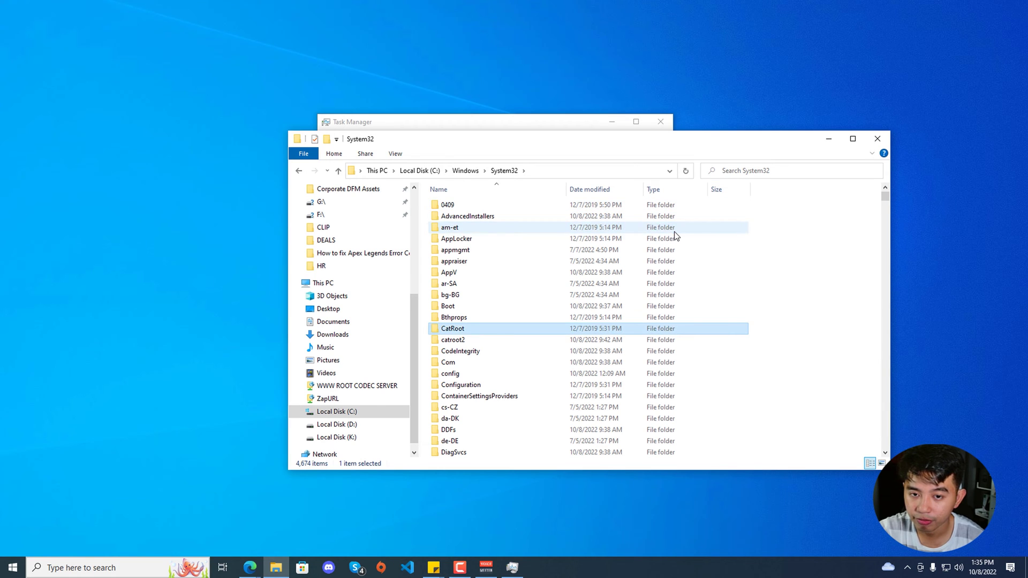
{"action": "left_click", "coordinate": [452, 189]}
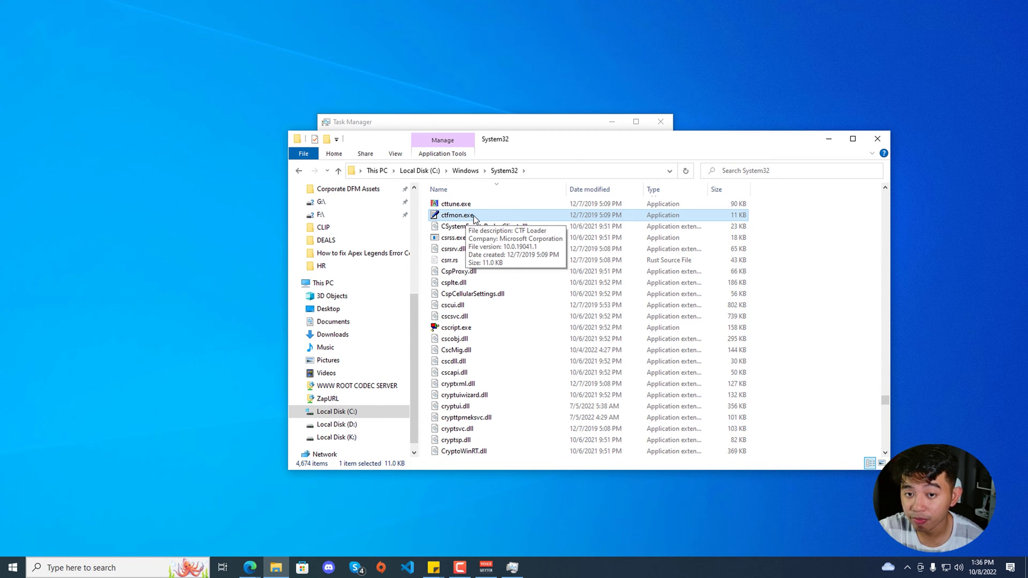
{"action": "right_click", "coordinate": [475, 219]}
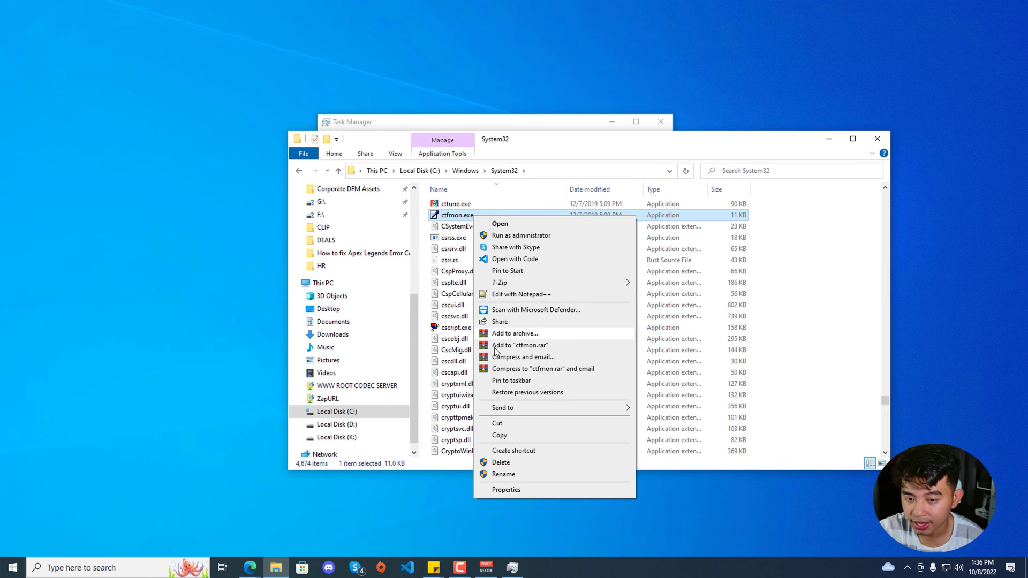
{"action": "mouse_move", "coordinate": [528, 412]}
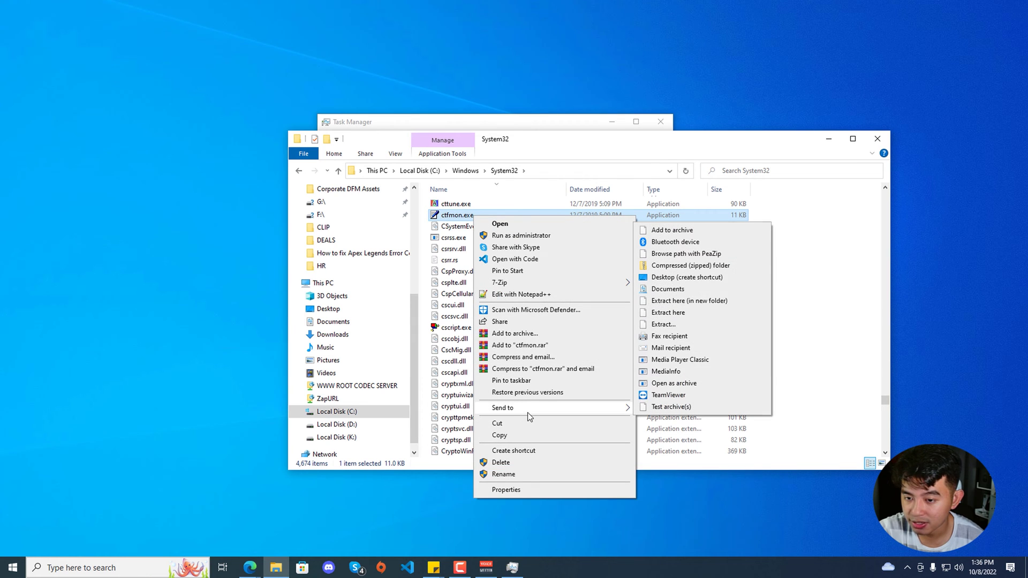
{"action": "left_click", "coordinate": [686, 278]}
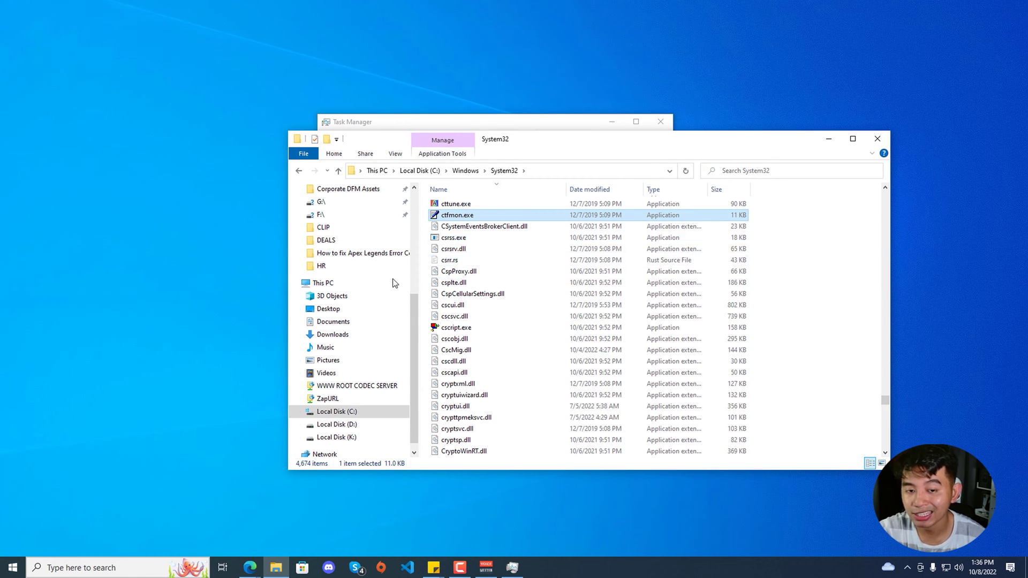
Open the Desktop folder and copy the ctfmon.exe - Shortcut.
{"action": "left_click", "coordinate": [390, 312]}
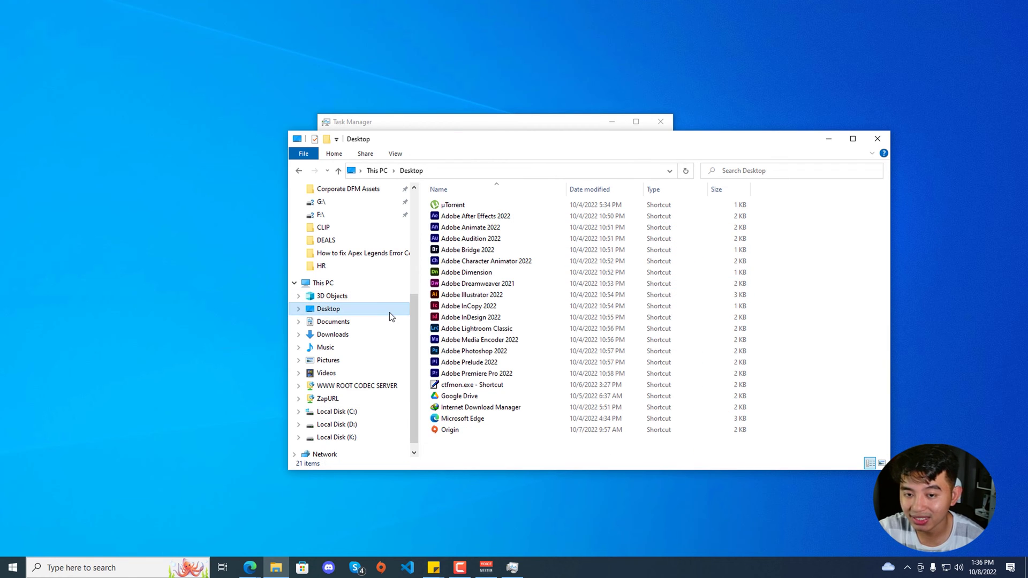
{"action": "left_click", "coordinate": [473, 386]}
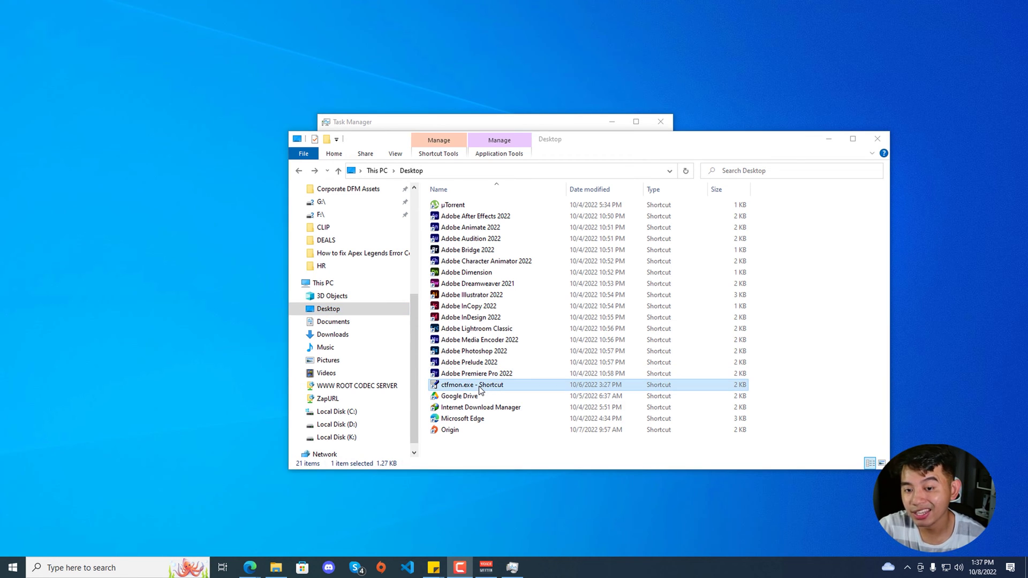
{"action": "right_click", "coordinate": [480, 388]}
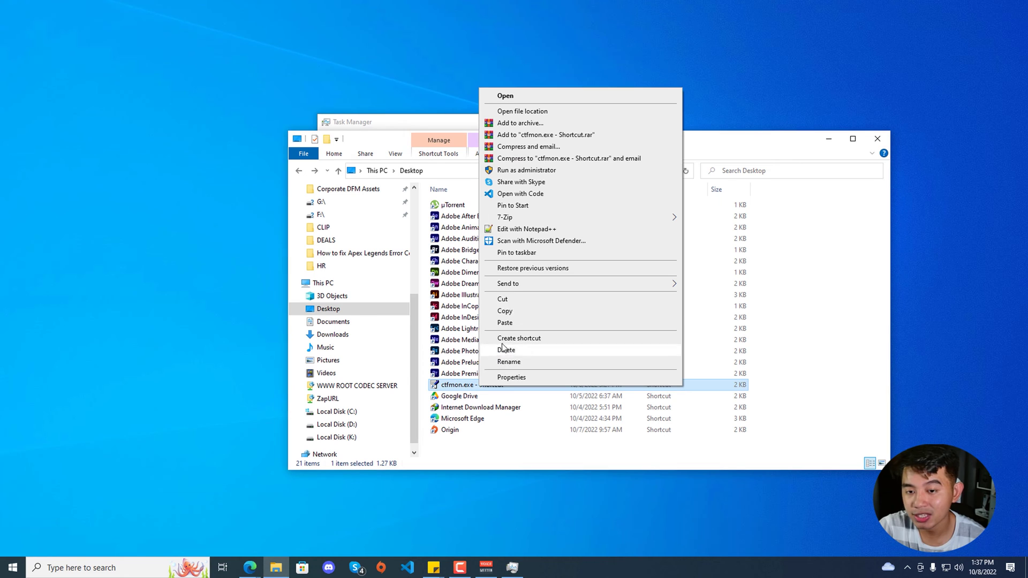
{"action": "left_click", "coordinate": [504, 311]}
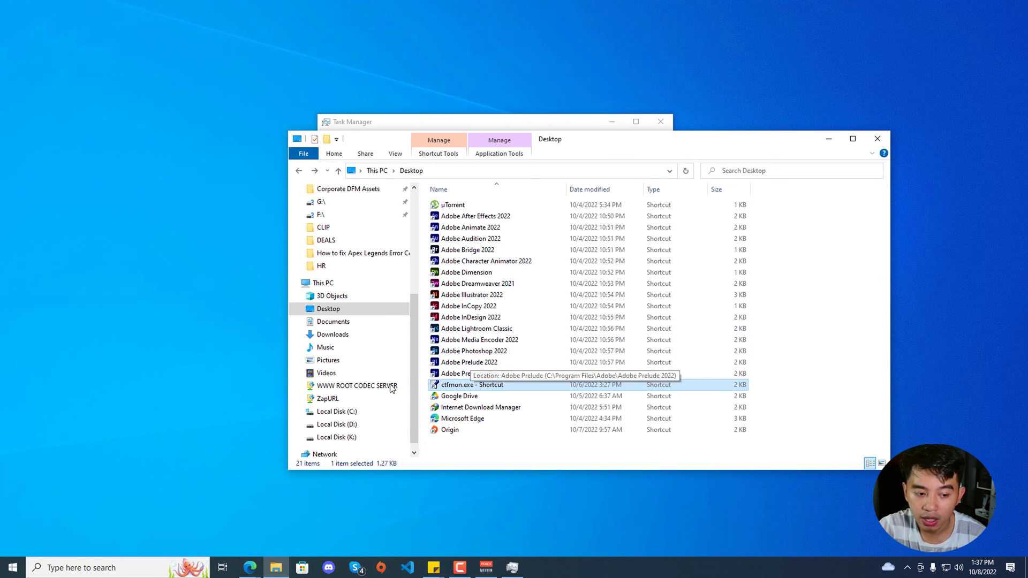
Open the Startup folder via Run with shell:startup and paste the ctfmon.exe shortcut.
{"action": "right_click", "coordinate": [19, 566]}
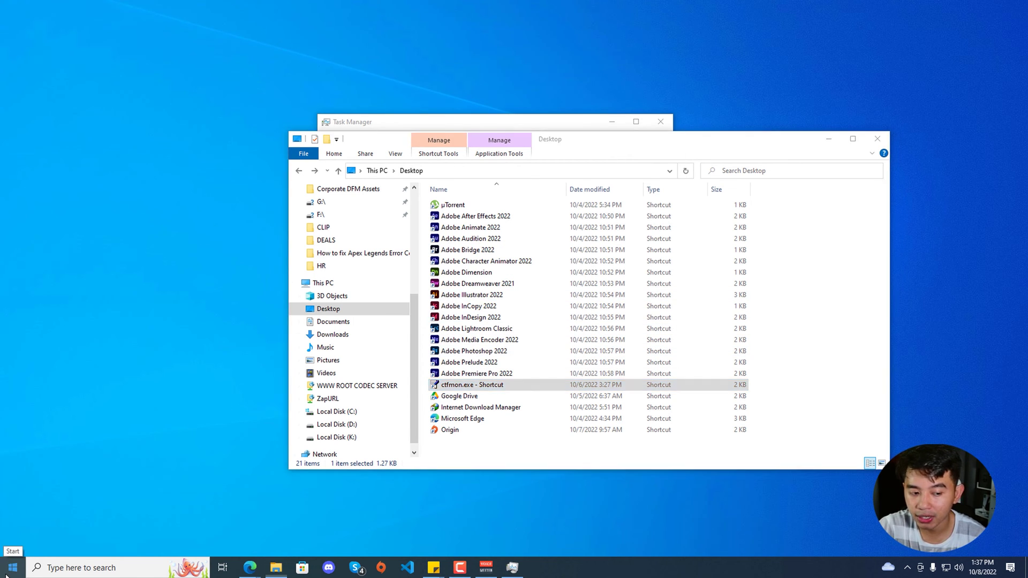
{"action": "left_click", "coordinate": [33, 528]}
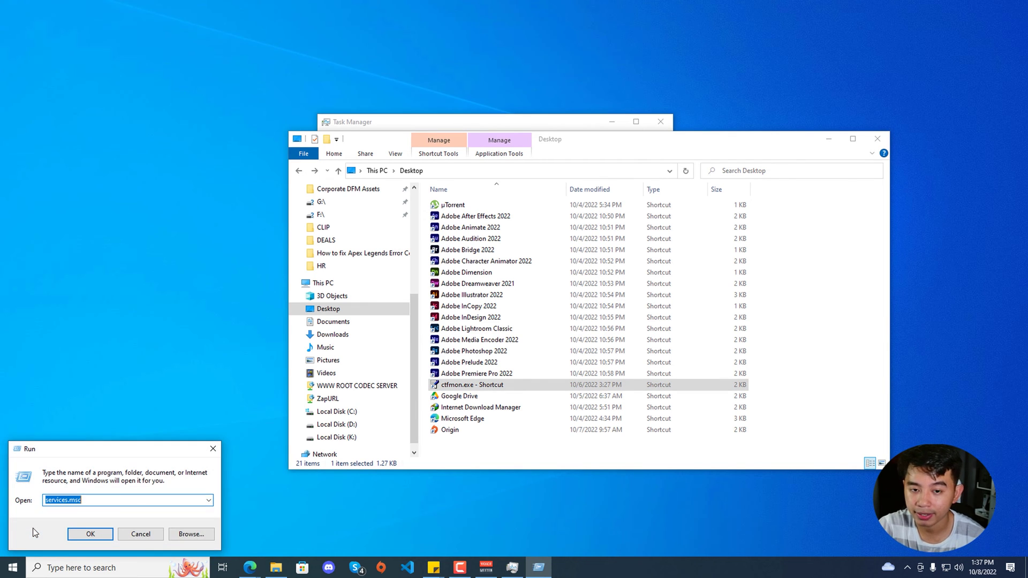
{"action": "type", "text": "shell"}
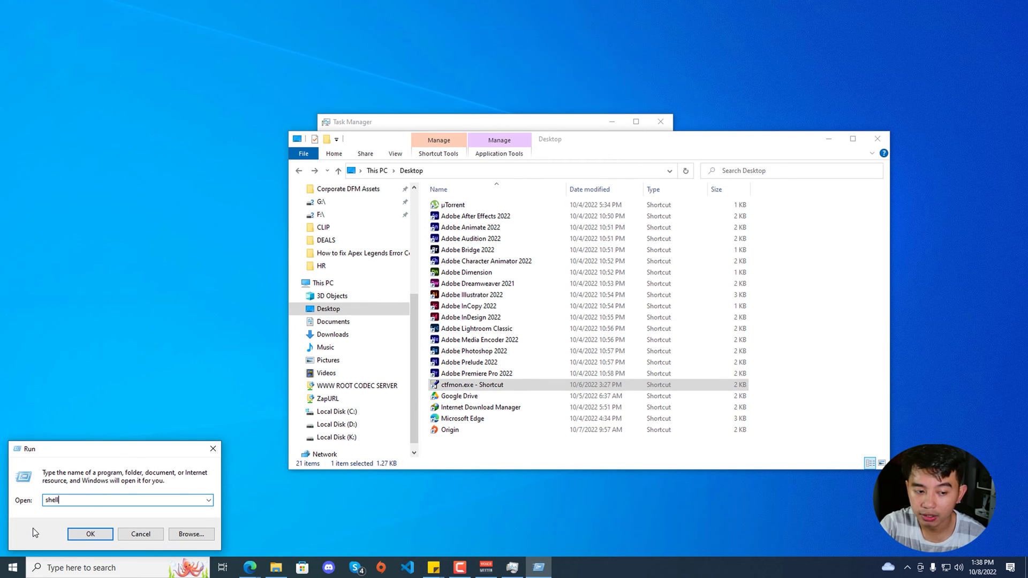
{"action": "type", "text": ":startup"}
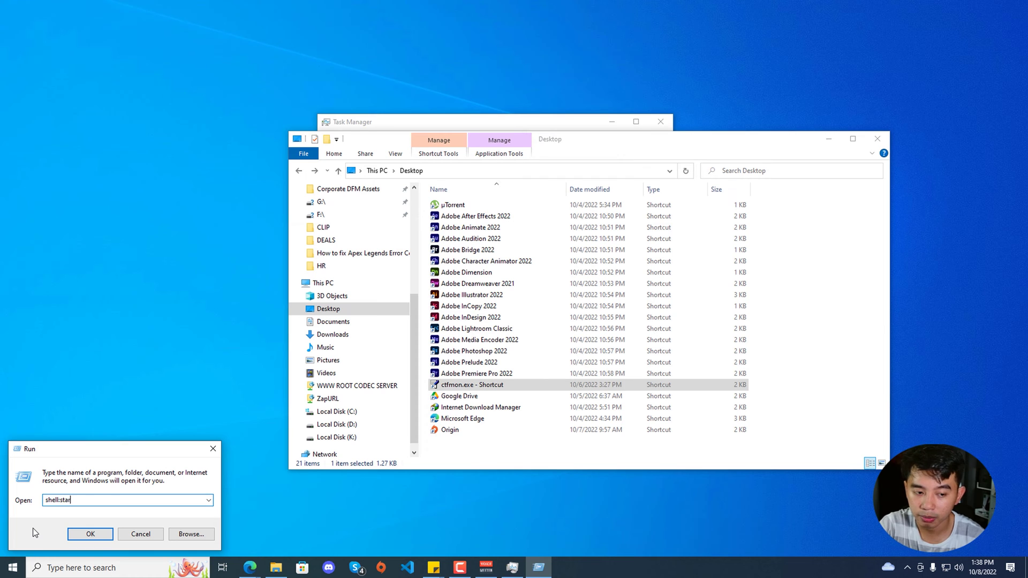
{"action": "left_click", "coordinate": [107, 536]}
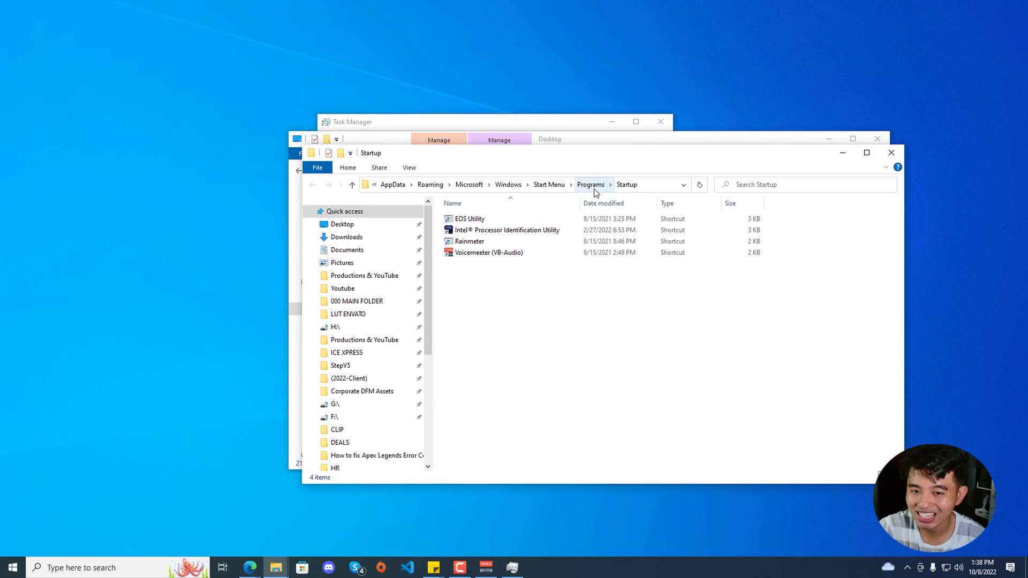
{"action": "right_click", "coordinate": [486, 308]}
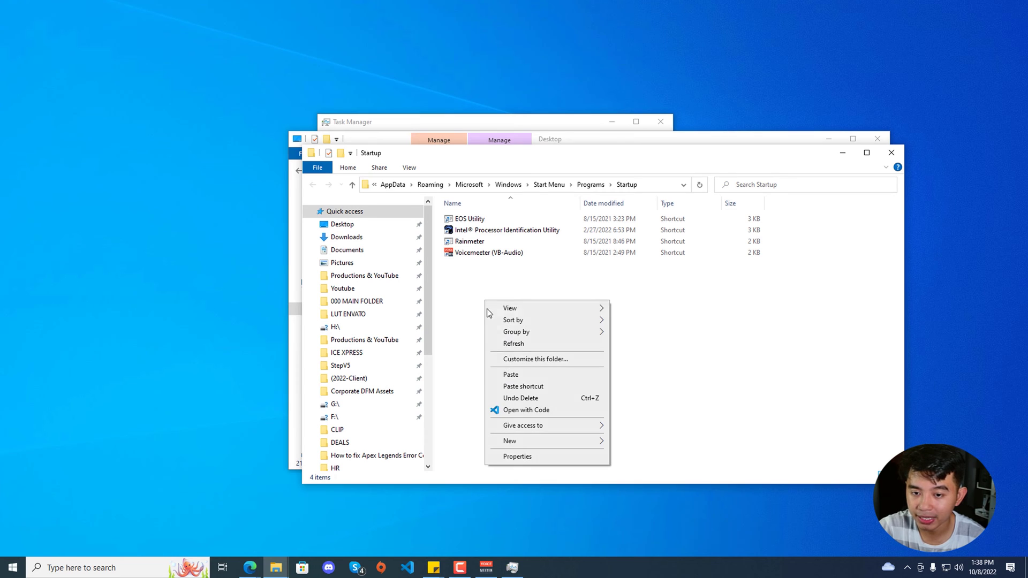
{"action": "left_click", "coordinate": [510, 374]}
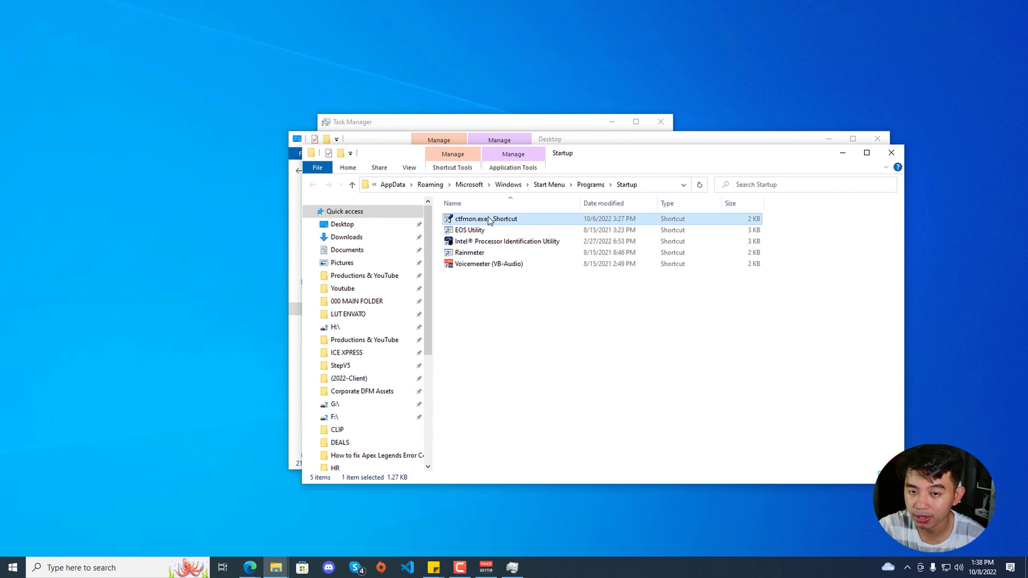
Rename the pasted shortcut to ctfmon.exe by removing the Shortcut suffix.
{"action": "left_click", "coordinate": [488, 221]}
{"action": "left_click", "coordinate": [492, 219]}
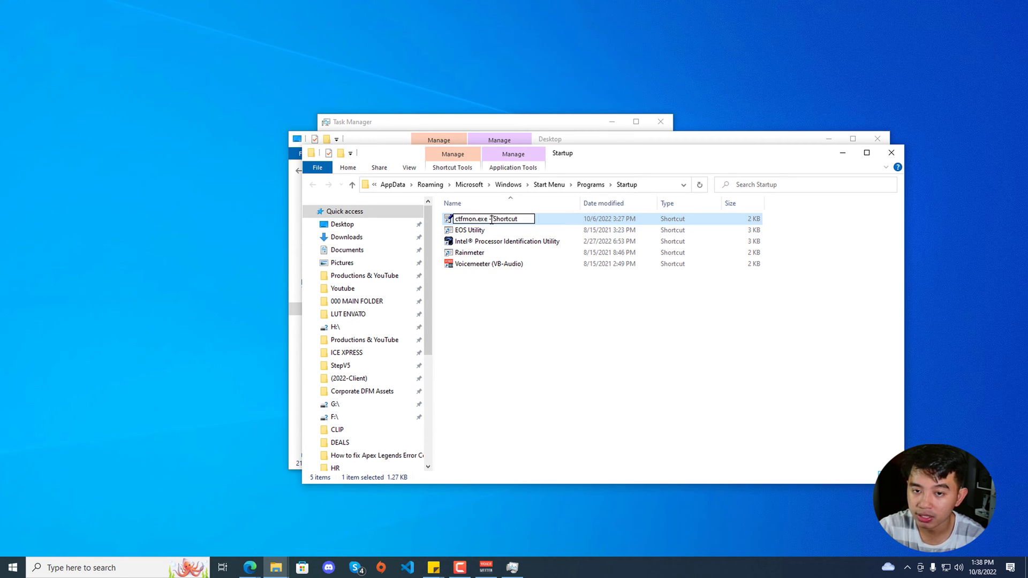
{"action": "left_click_drag", "start_coordinate": [491, 219], "coordinate": [519, 219]}
{"action": "key", "text": "BackSpace"}
{"action": "key", "text": "BackSpace"}
{"action": "key", "text": "BackSpace"}
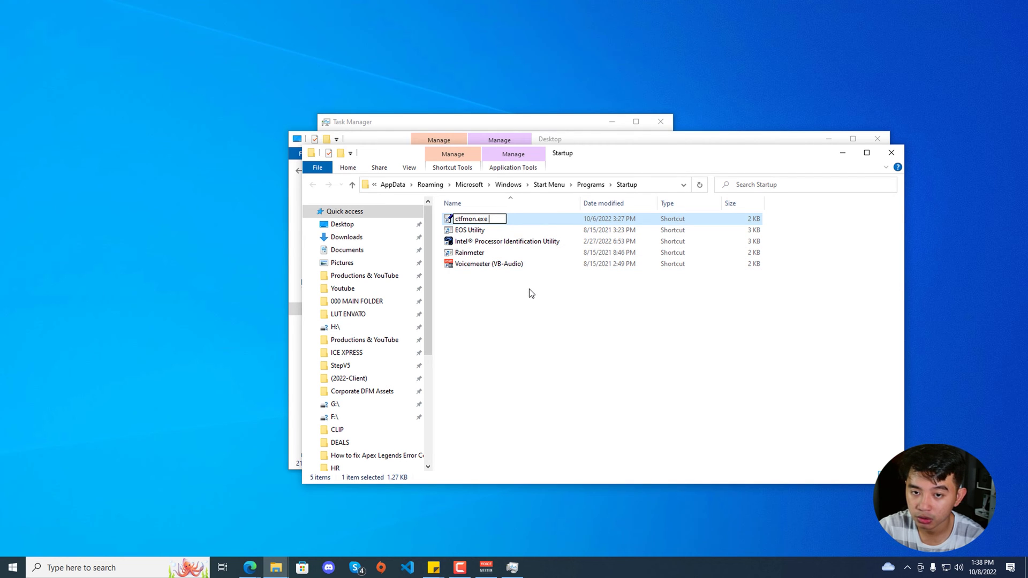
{"action": "left_click", "coordinate": [531, 292]}
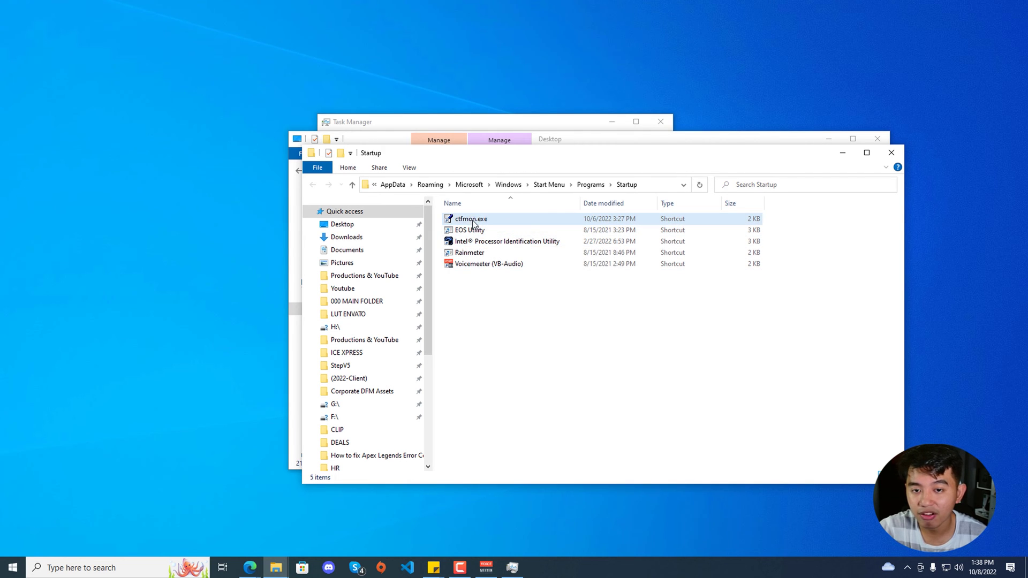
Close the Startup folder and restart the computer.
{"action": "left_click", "coordinate": [890, 154]}
{"action": "left_click", "coordinate": [13, 567]}
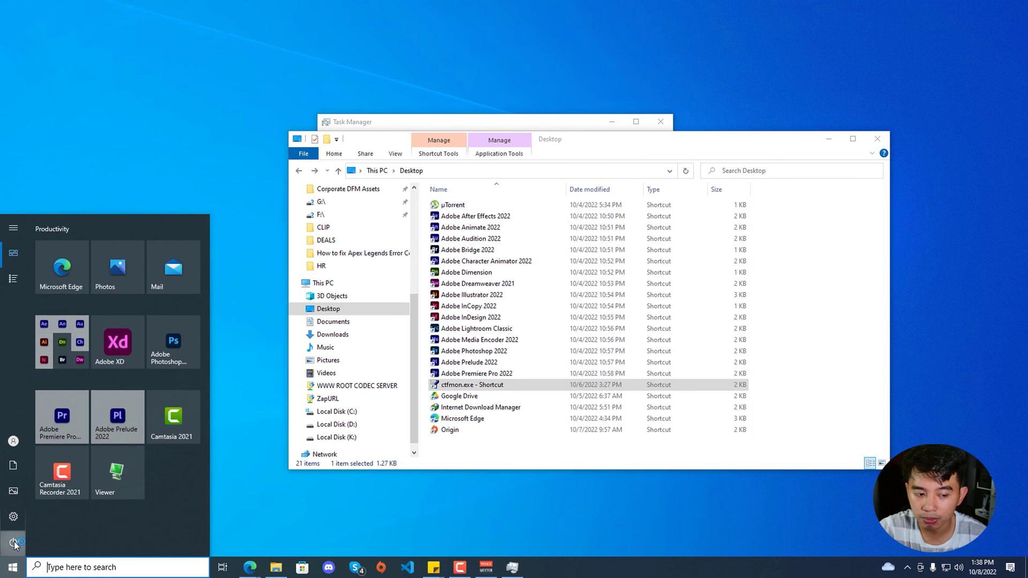
{"action": "mouse_move", "coordinate": [15, 544]}
{"action": "left_click", "coordinate": [54, 540]}
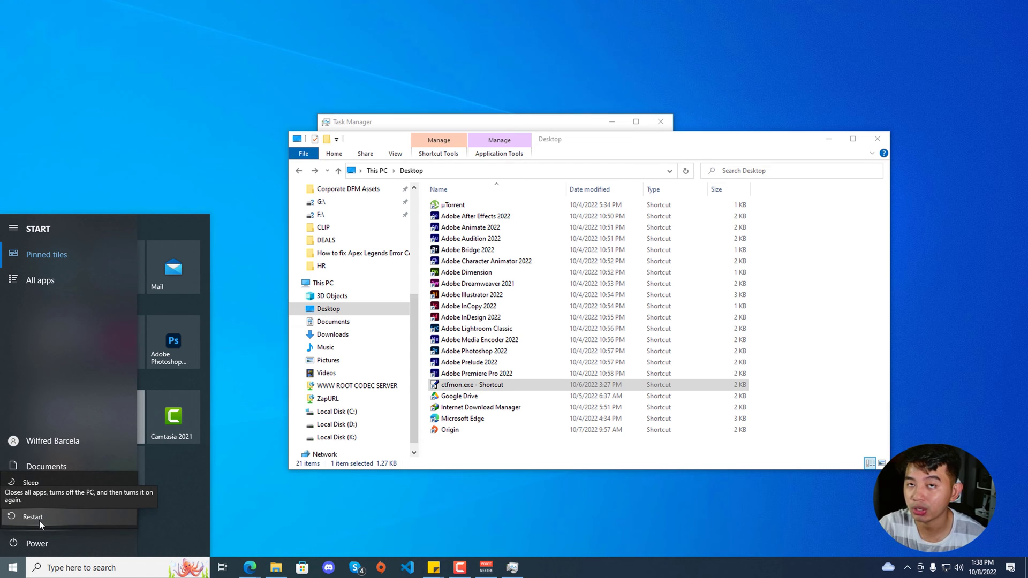
{"action": "left_click", "coordinate": [39, 520]}
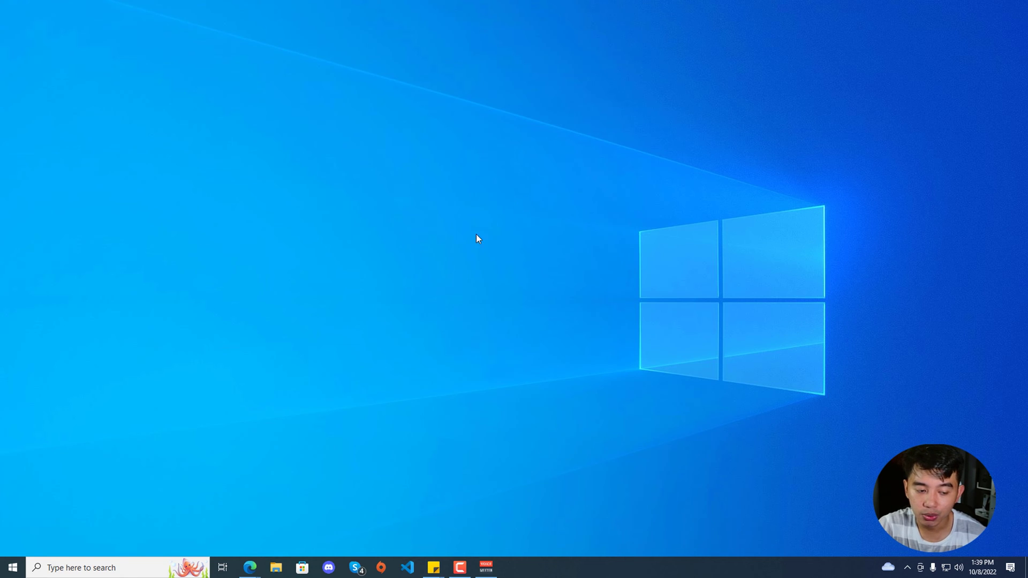
Launch services.msc, select the Windows Search service, and maximize the Services window.
{"action": "right_click", "coordinate": [15, 572]}
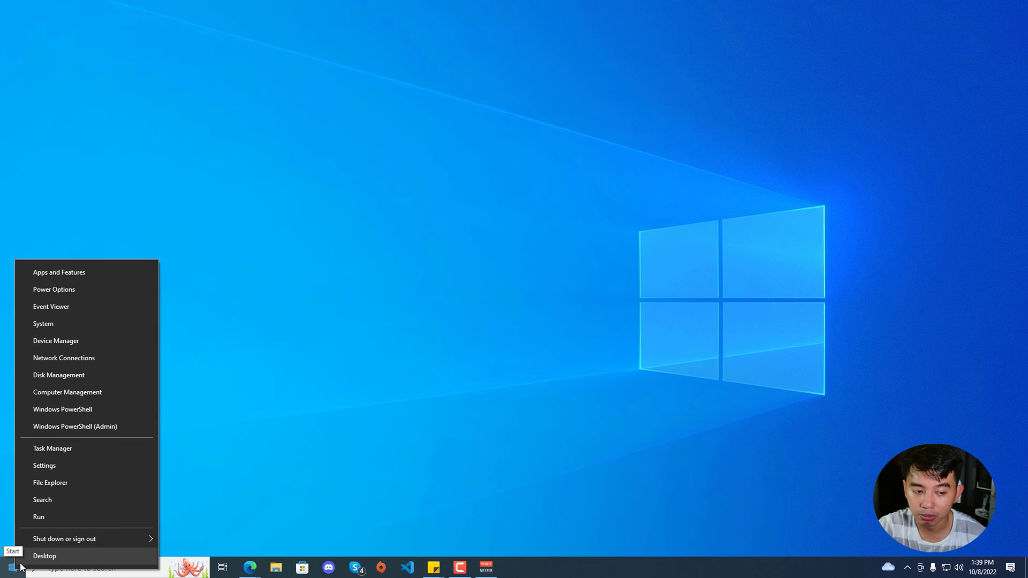
{"action": "left_click", "coordinate": [46, 522]}
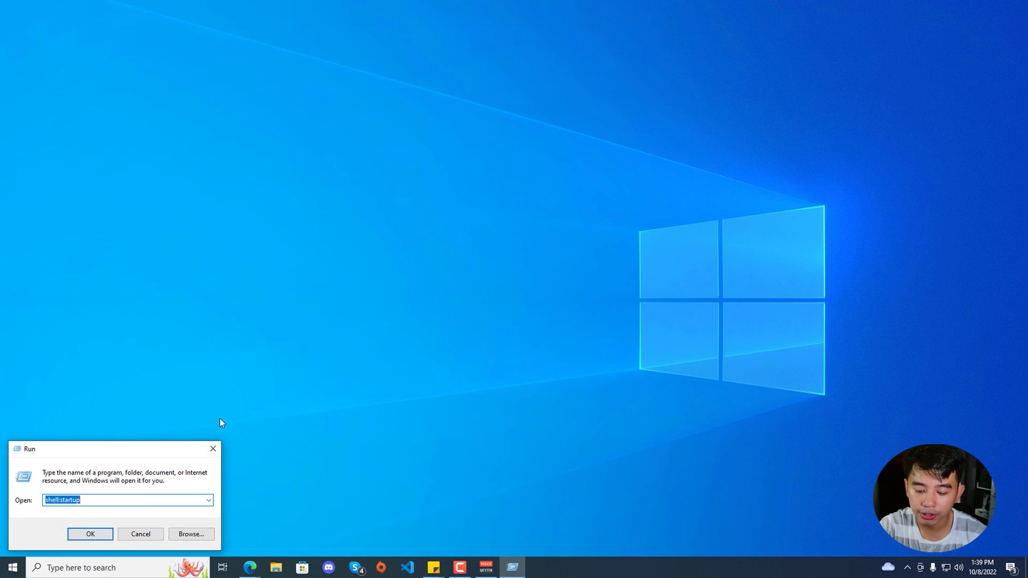
{"action": "type", "text": "services.msc"}
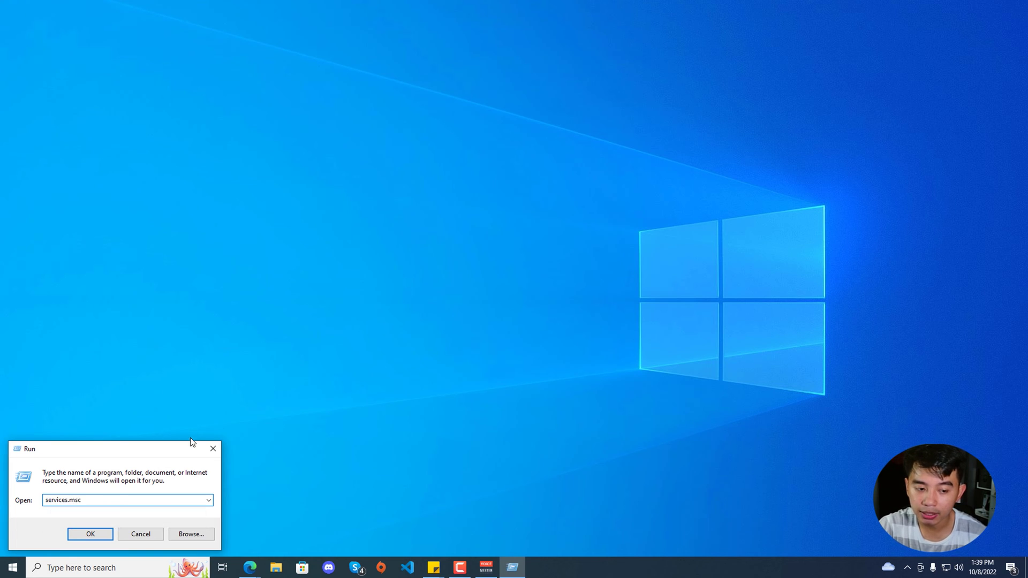
{"action": "key", "text": "Return"}
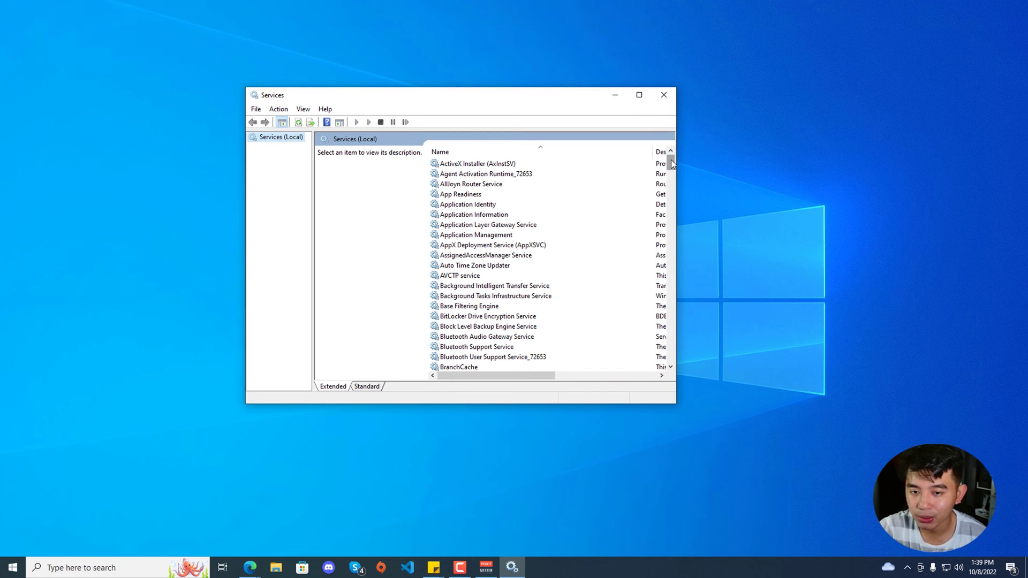
{"action": "left_click", "coordinate": [498, 233]}
{"action": "key", "text": "w"}
{"action": "scroll", "coordinate": [513, 305], "scroll_direction": "down", "scroll_amount": 7}
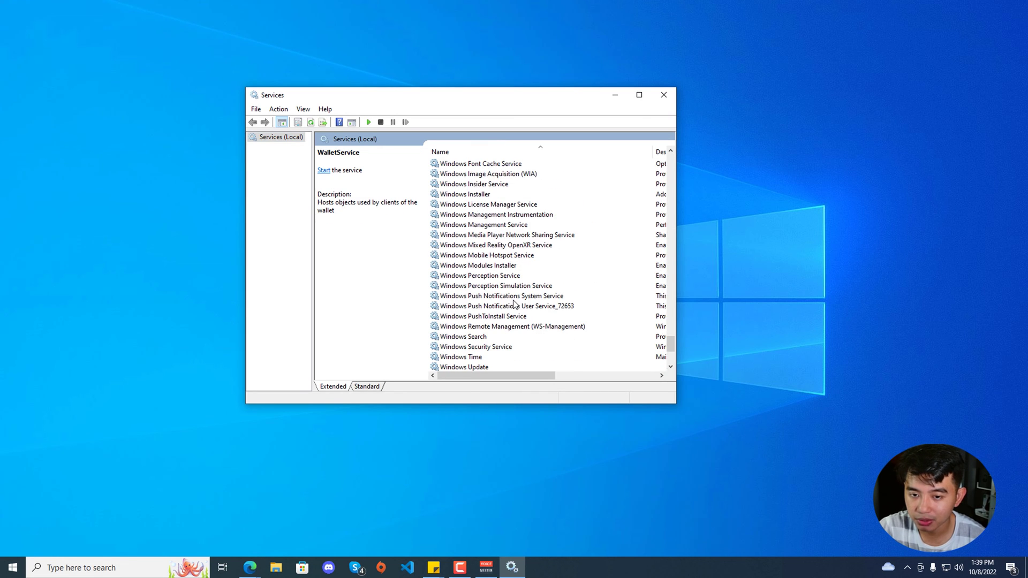
{"action": "left_click", "coordinate": [477, 310]}
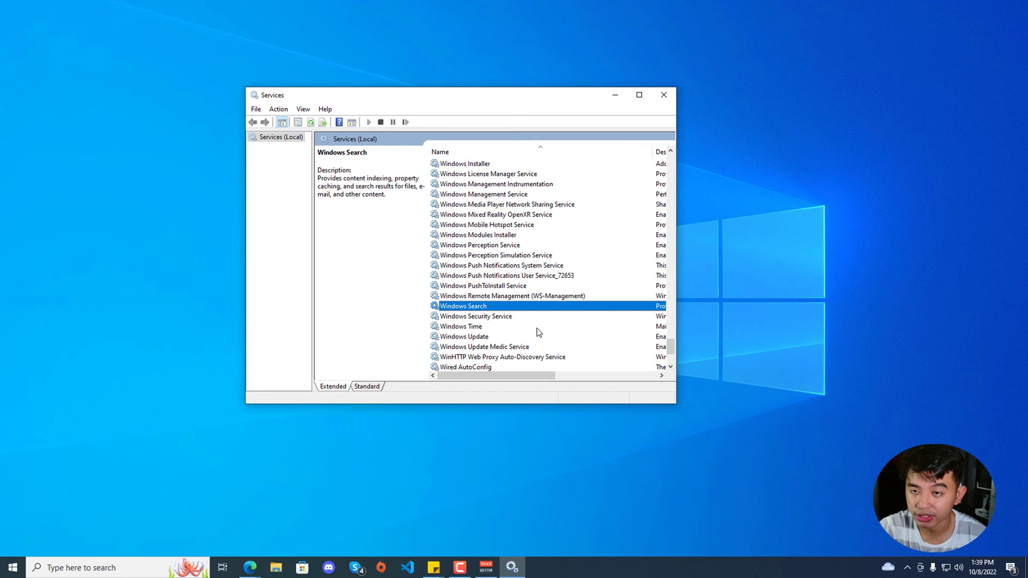
{"action": "left_click", "coordinate": [639, 100]}
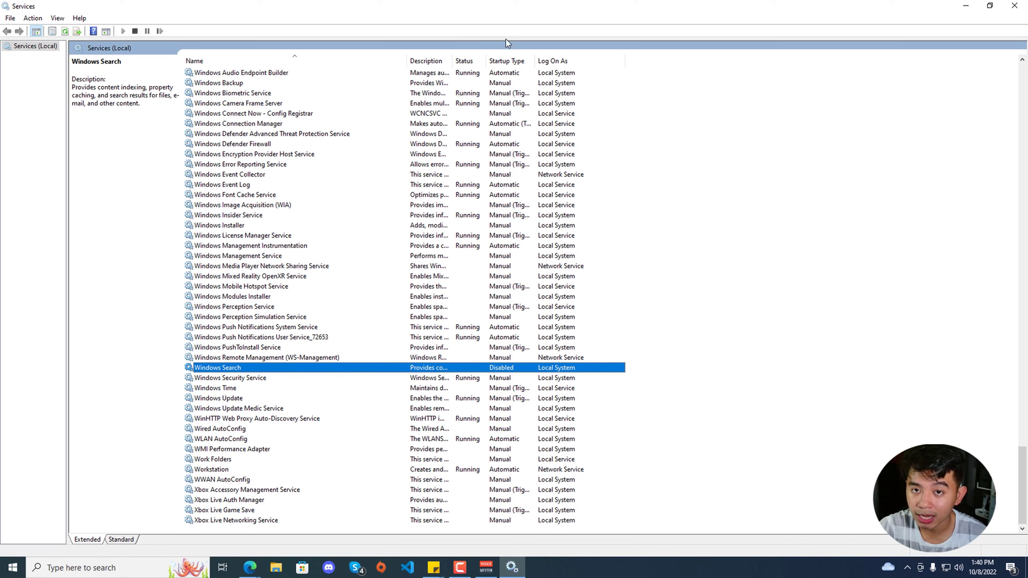
Set Windows Search startup type to Automatic, start the service, and minimize Services.
{"action": "right_click", "coordinate": [241, 369]}
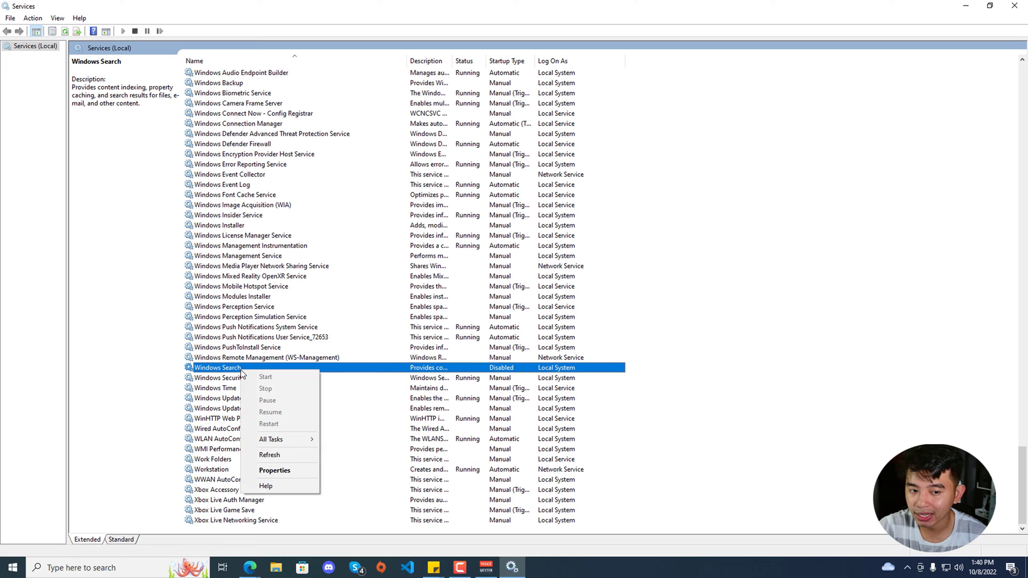
{"action": "left_click", "coordinate": [277, 471]}
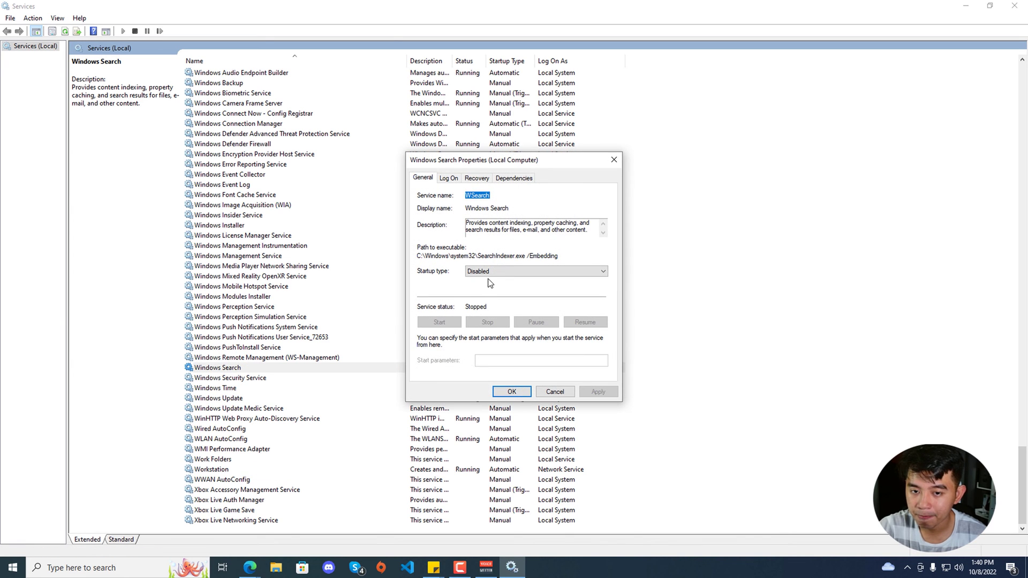
{"action": "left_click", "coordinate": [489, 271]}
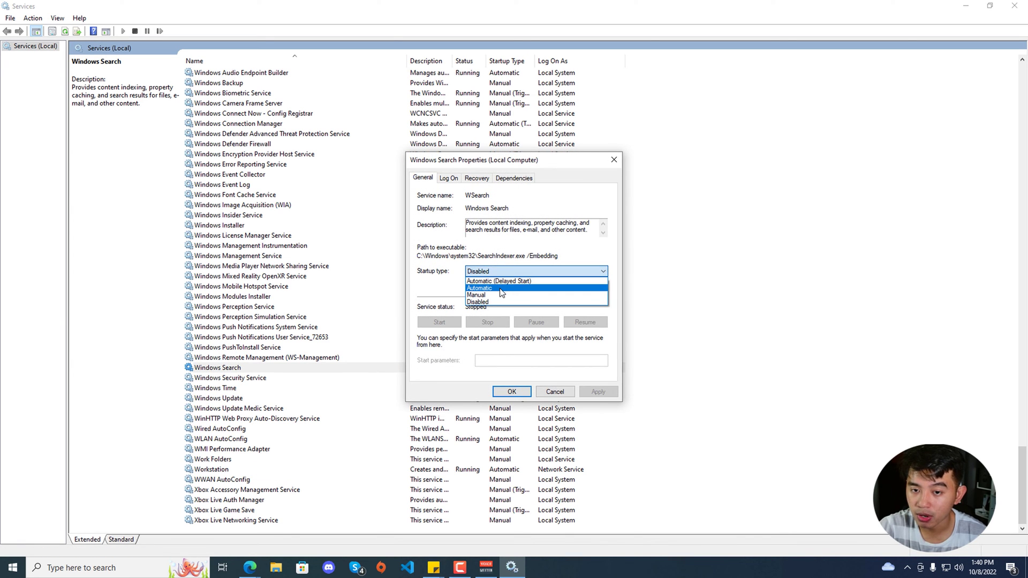
{"action": "left_click", "coordinate": [501, 289]}
{"action": "left_click", "coordinate": [588, 394]}
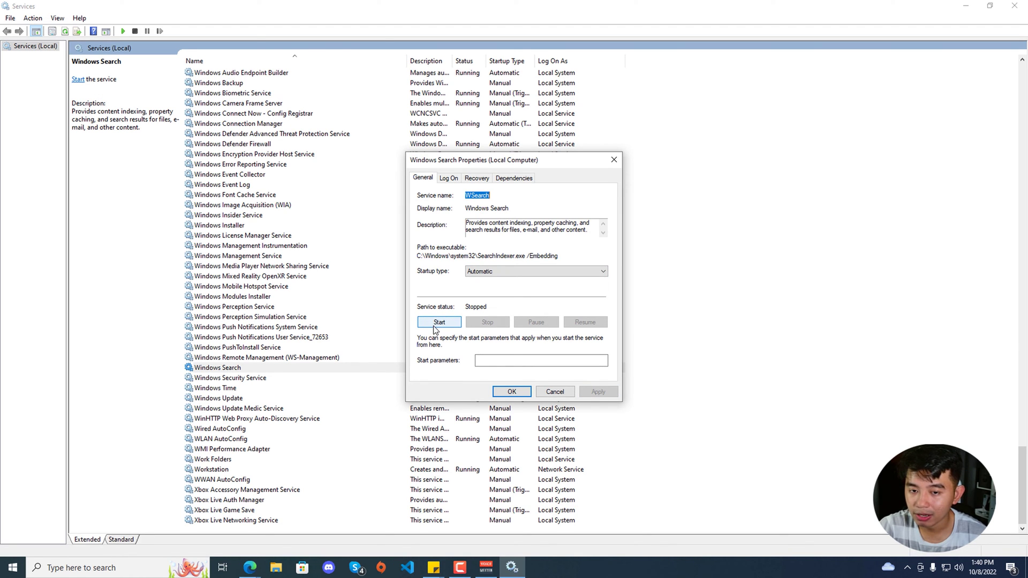
{"action": "left_click", "coordinate": [435, 324]}
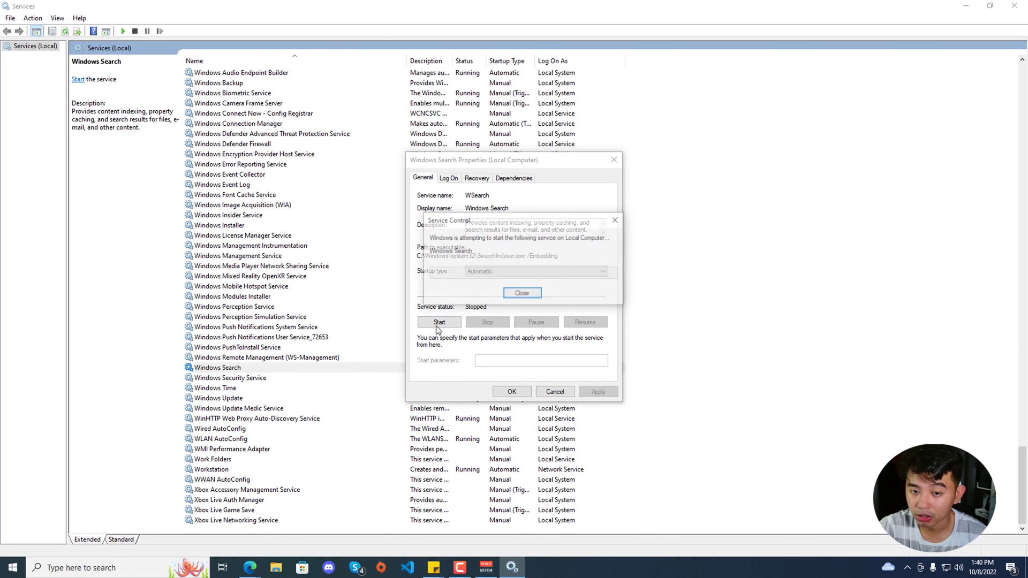
{"action": "left_click", "coordinate": [509, 395]}
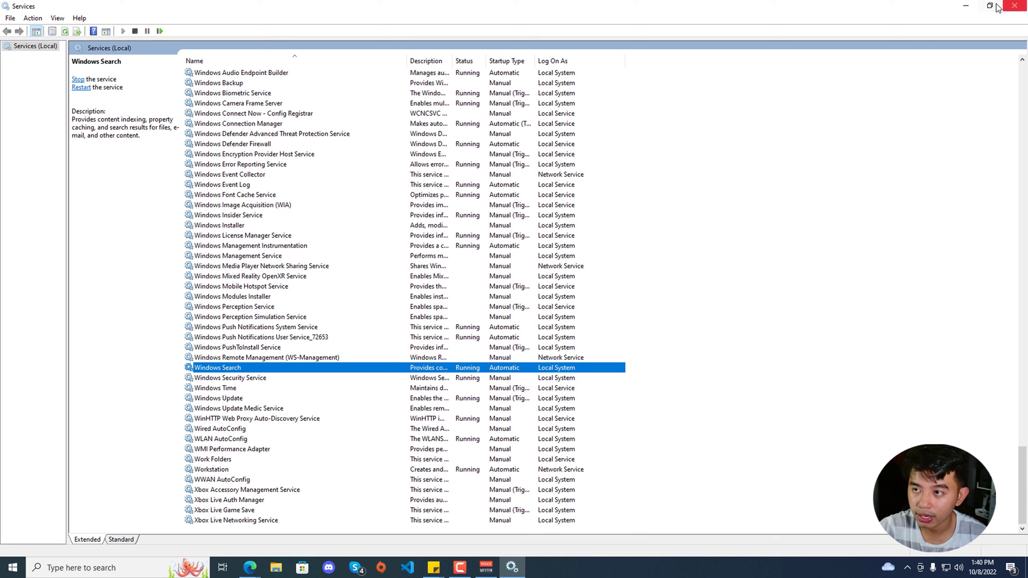
{"action": "left_click", "coordinate": [965, 6]}
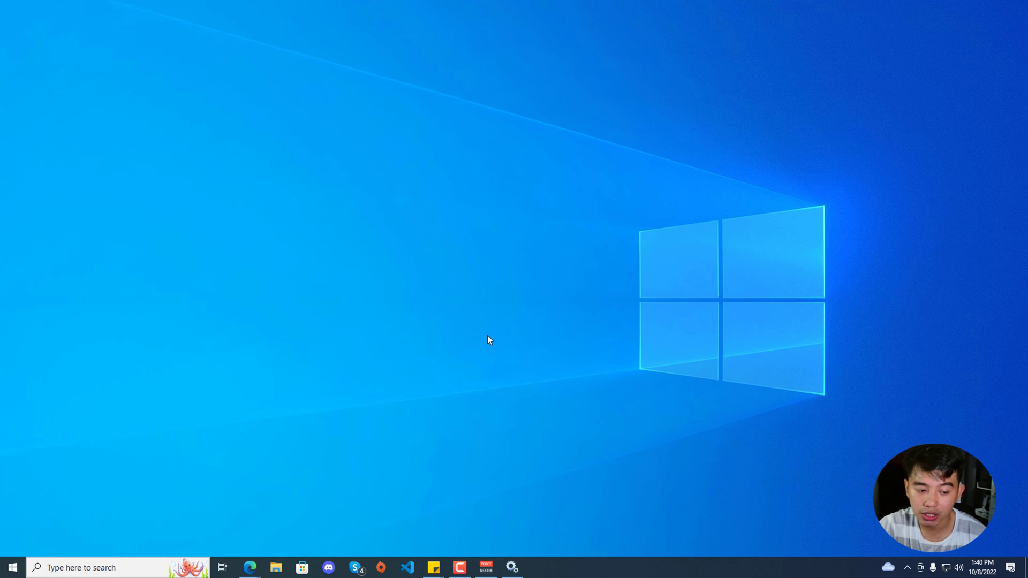
Open the Searching Windows page under Search in Windows Settings.
{"action": "left_click", "coordinate": [12, 566]}
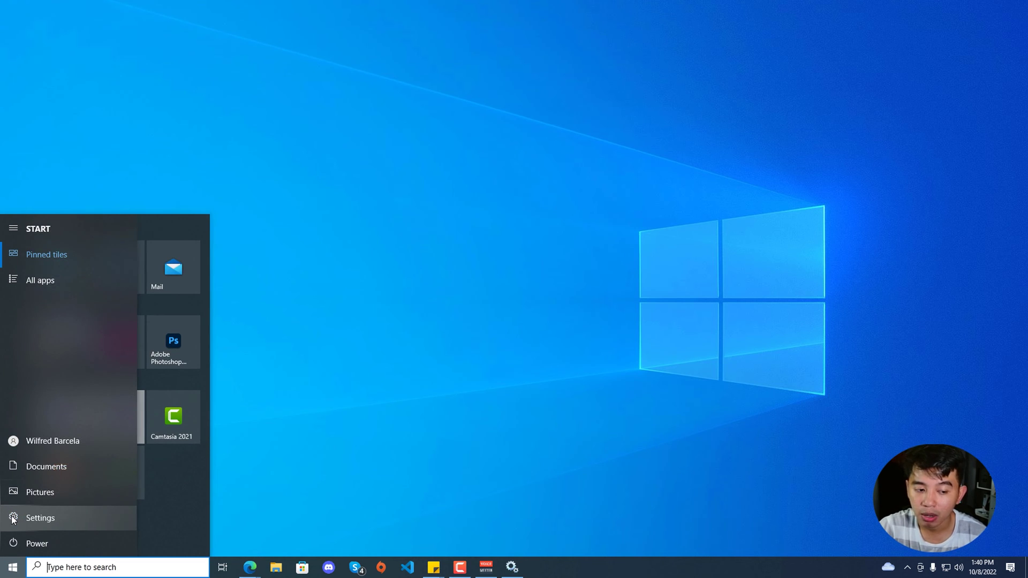
{"action": "left_click", "coordinate": [13, 518]}
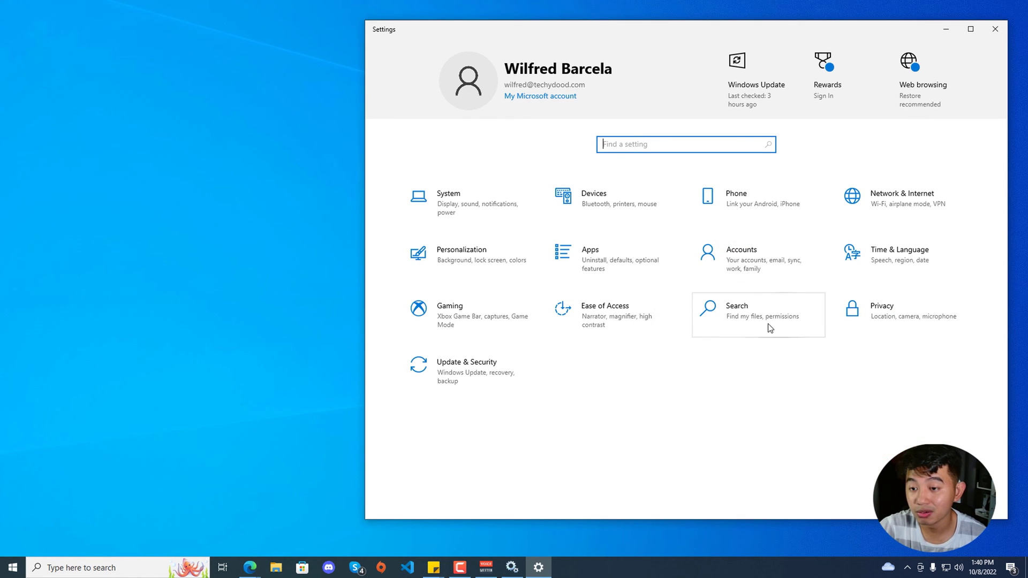
{"action": "left_click", "coordinate": [730, 318]}
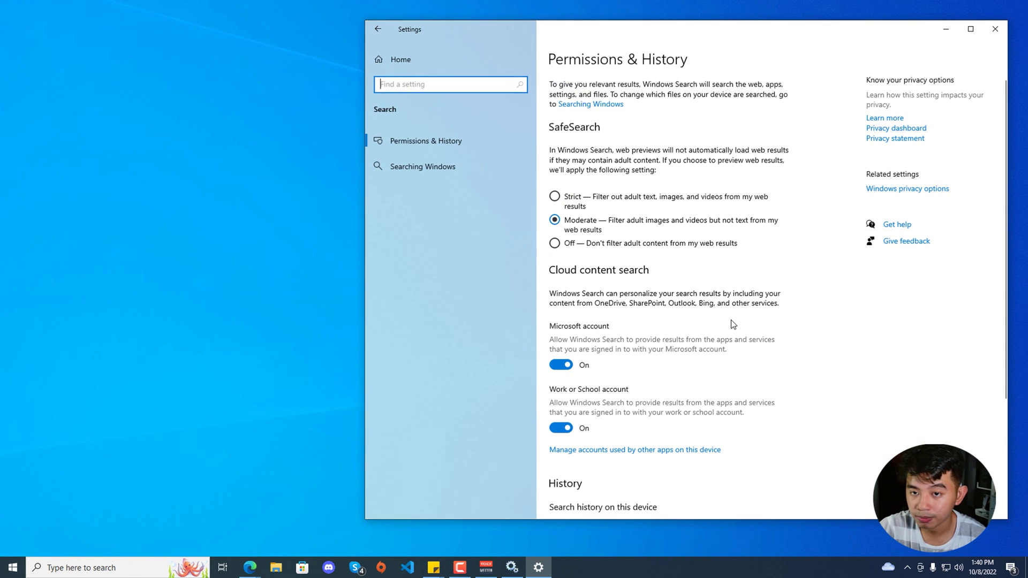
{"action": "left_click", "coordinate": [426, 166]}
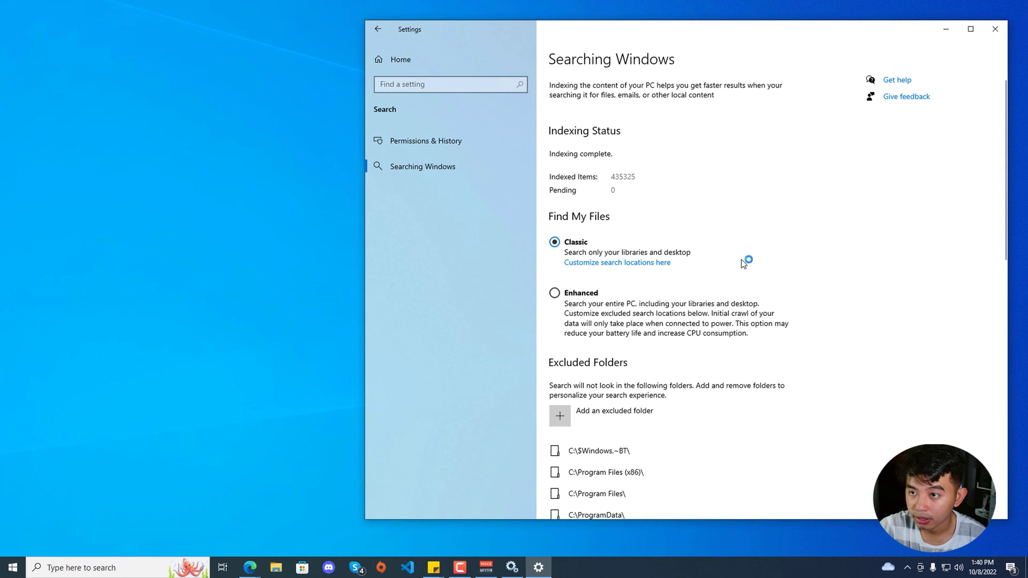
{"action": "scroll", "coordinate": [741, 262], "scroll_direction": "down", "scroll_amount": 10}
{"action": "scroll", "coordinate": [734, 265], "scroll_direction": "down", "scroll_amount": 2}
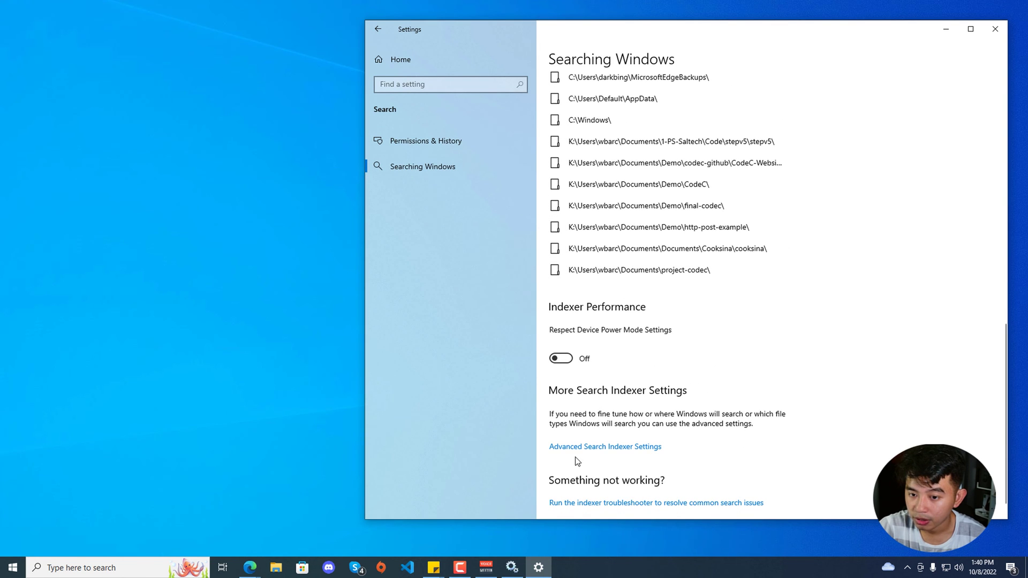
Rebuild the search index from Advanced Search Indexer Settings and close Indexing Options.
{"action": "left_click", "coordinate": [610, 449]}
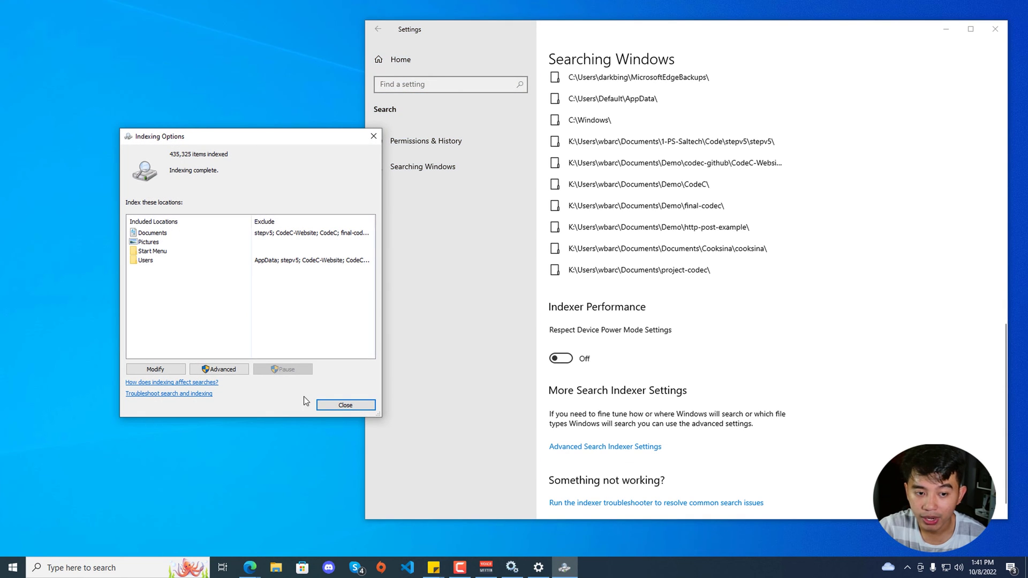
{"action": "left_click", "coordinate": [234, 370]}
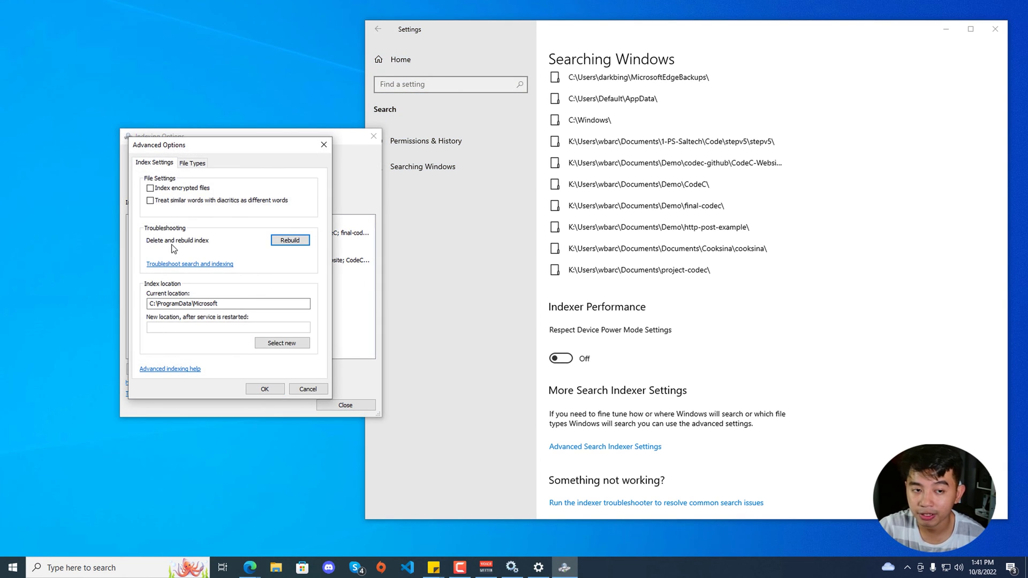
{"action": "left_click", "coordinate": [294, 242]}
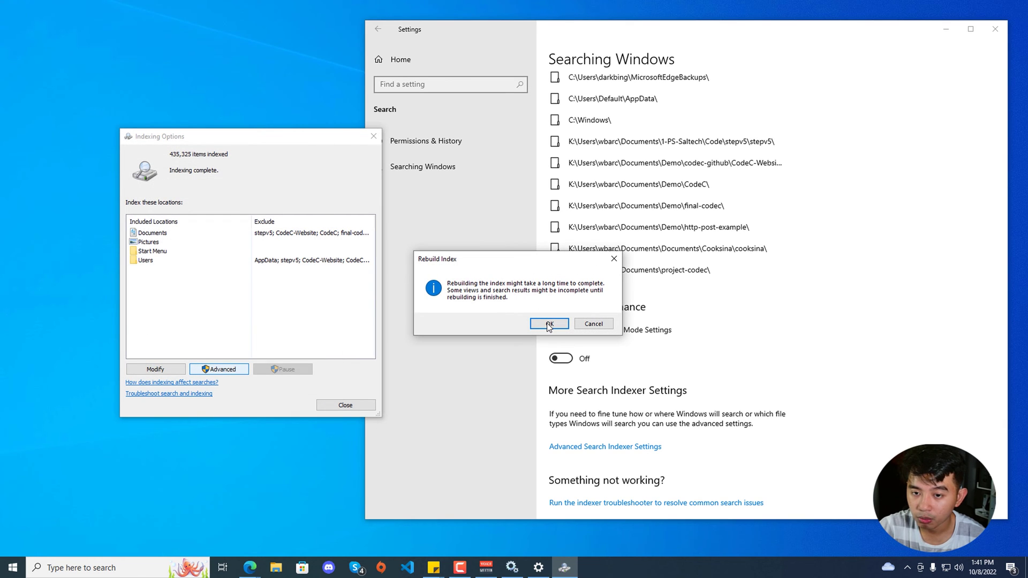
{"action": "left_click", "coordinate": [546, 323]}
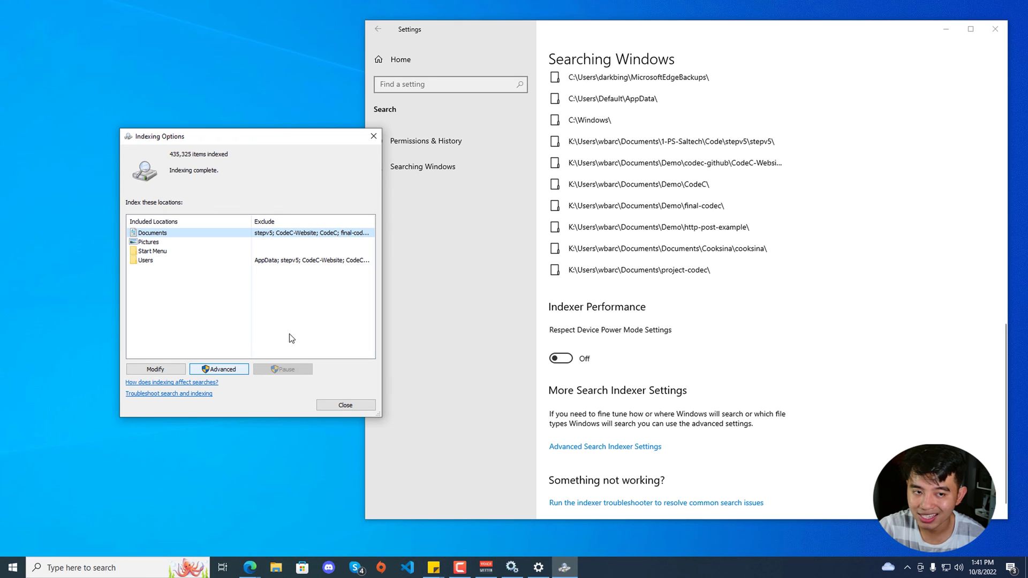
{"action": "left_click", "coordinate": [345, 405]}
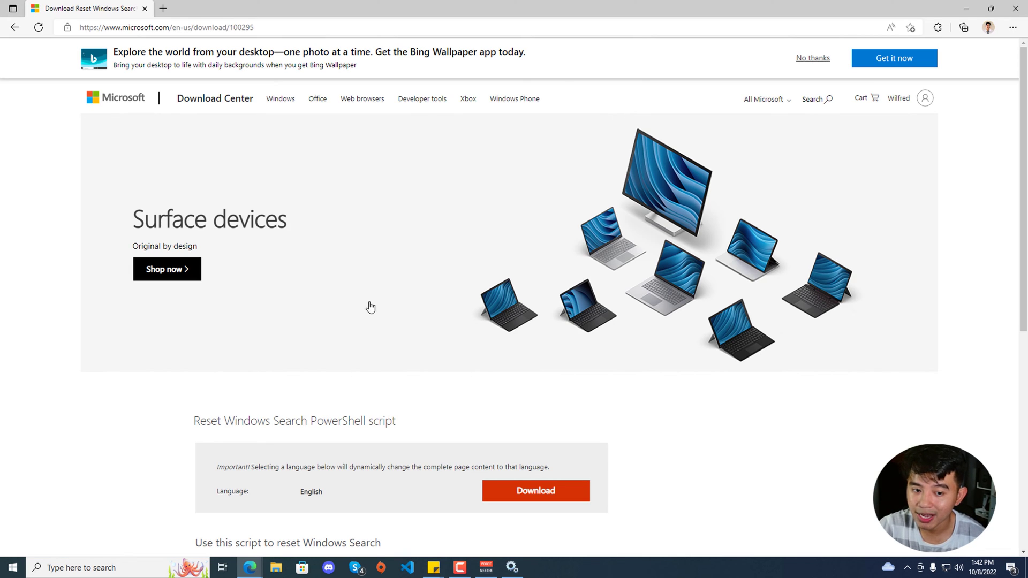
Download the Reset Windows Search PowerShell script from the Download Center page.
{"action": "scroll", "coordinate": [368, 306], "scroll_direction": "down", "scroll_amount": 3}
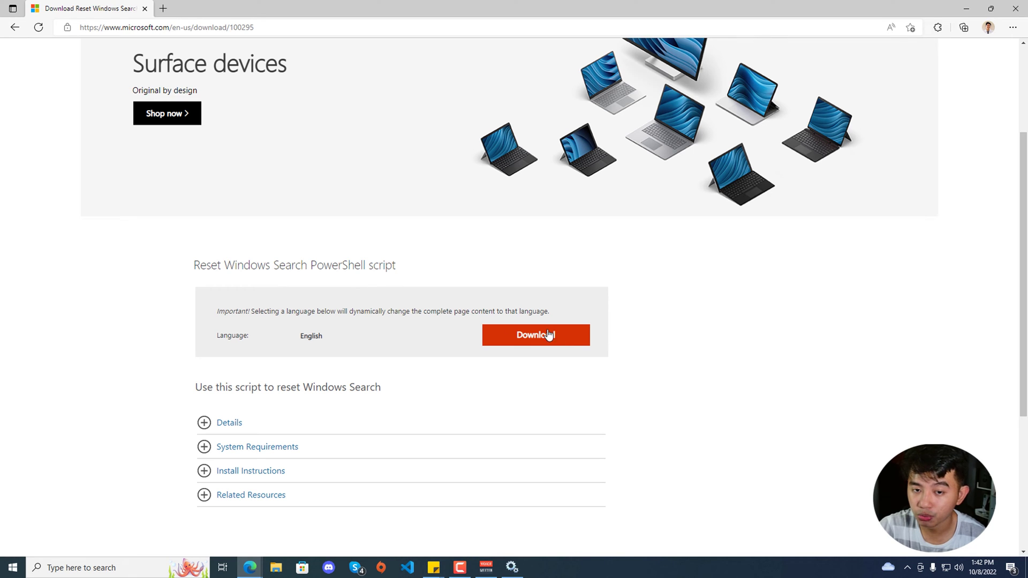
{"action": "left_click", "coordinate": [564, 347]}
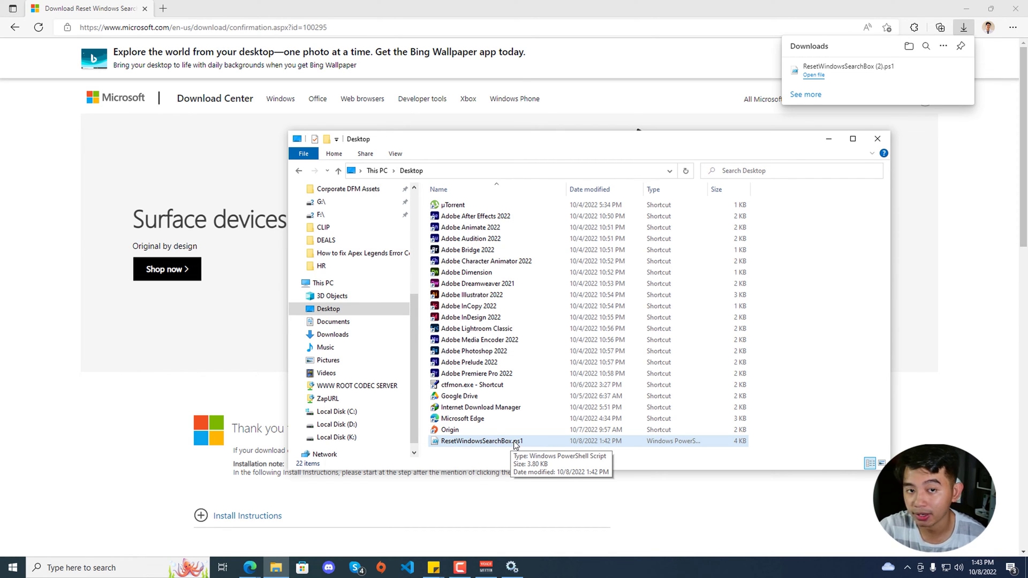
Open Windows PowerShell as administrator in the Desktop folder.
{"action": "left_click", "coordinate": [304, 154]}
{"action": "mouse_move", "coordinate": [317, 202]}
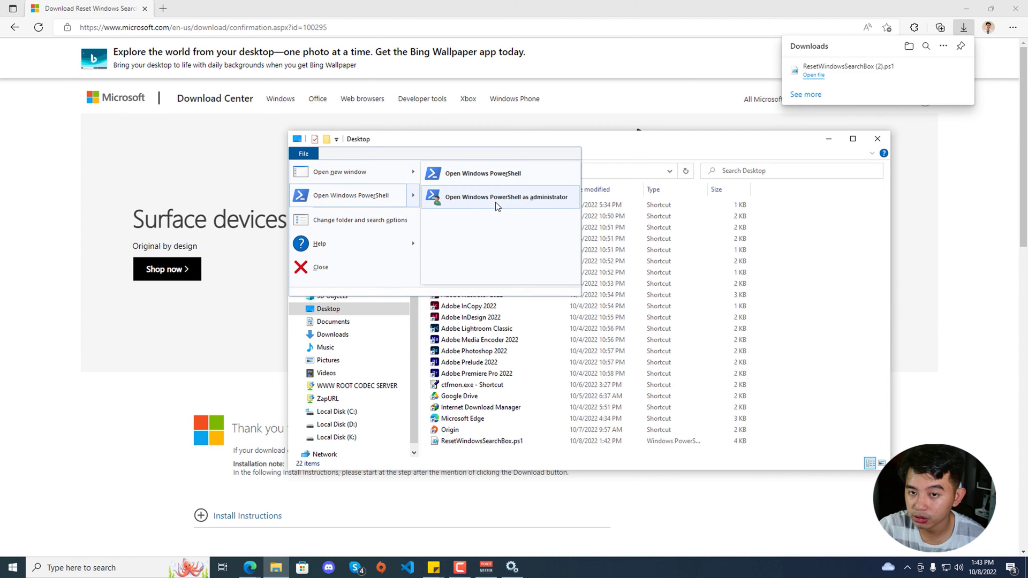
{"action": "left_click", "coordinate": [548, 200]}
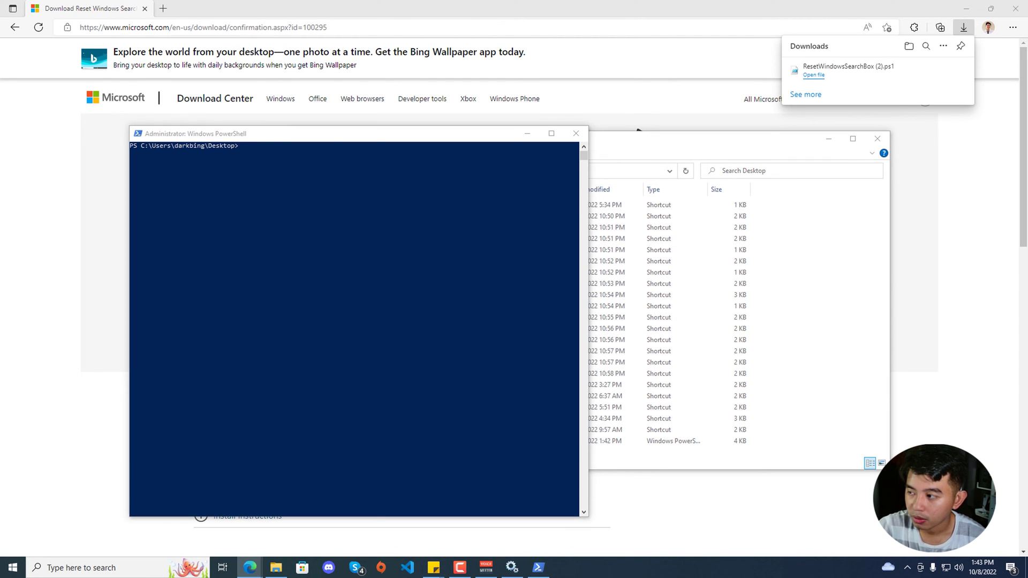
{"action": "left_click", "coordinate": [562, 202]}
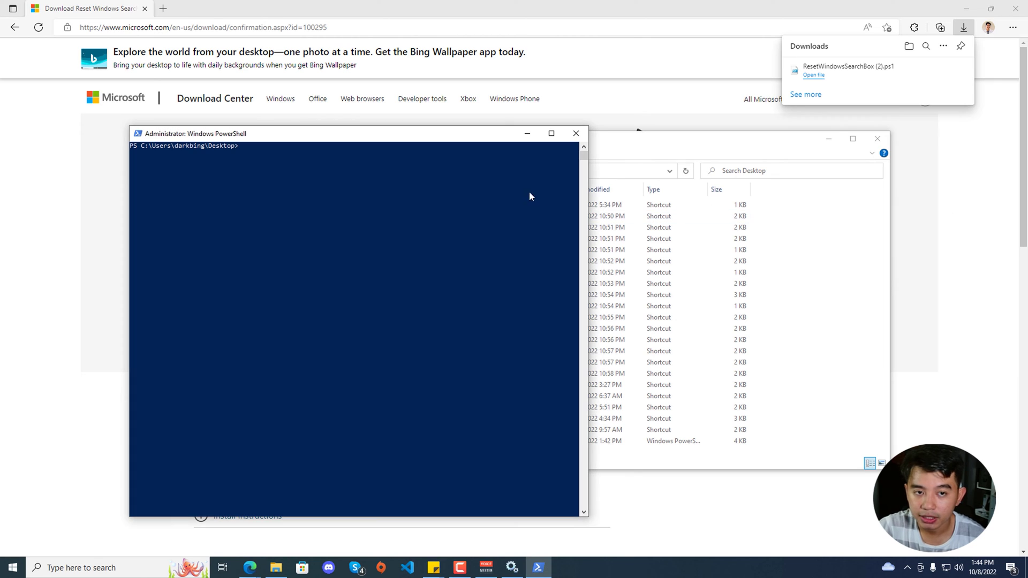
Run Set-ExecutionPolicy -Scope CurrentUser -ExecutionPolicy Unrestricted and confirm the change.
{"action": "right_click", "coordinate": [311, 169]}
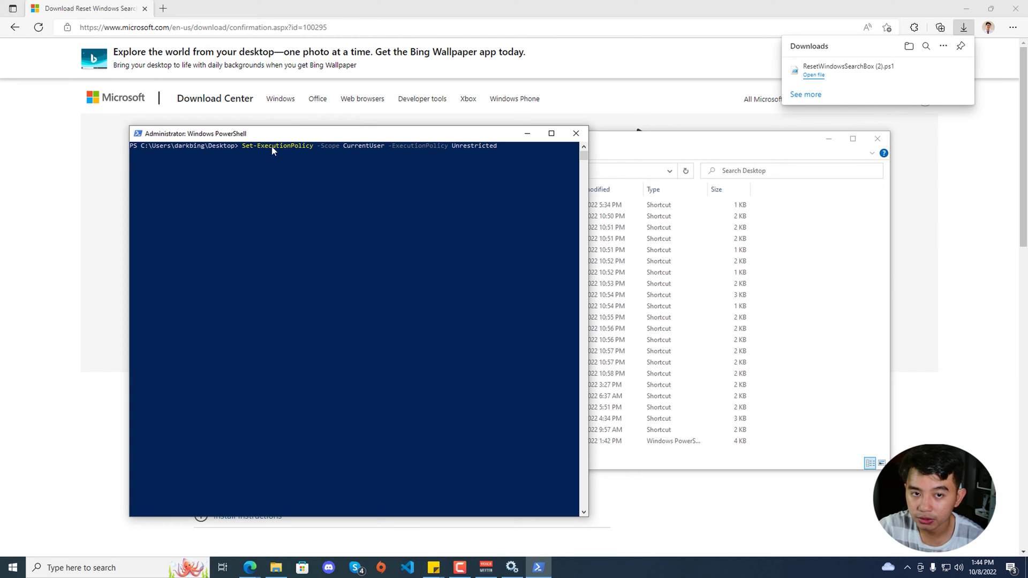
{"action": "left_click_drag", "start_coordinate": [242, 146], "coordinate": [314, 149]}
{"action": "left_click_drag", "start_coordinate": [452, 146], "coordinate": [495, 145]}
{"action": "left_click", "coordinate": [443, 217]}
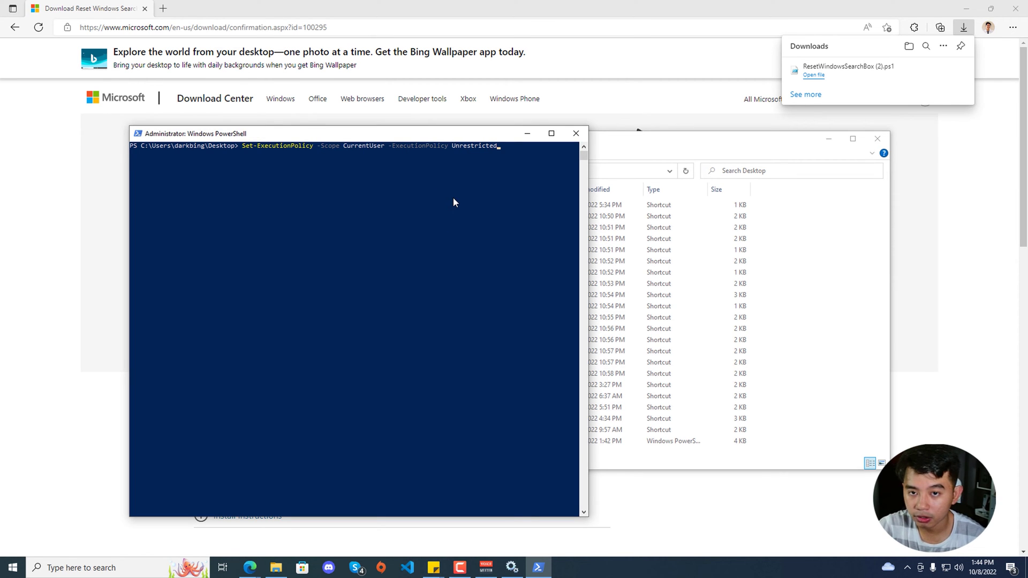
{"action": "key", "text": "Return"}
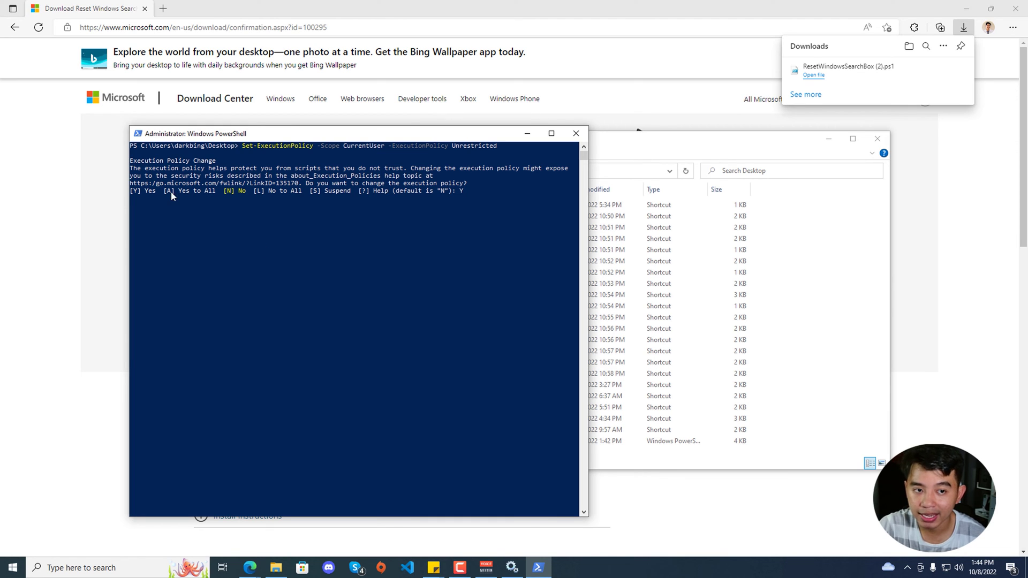
{"action": "key", "text": "Return"}
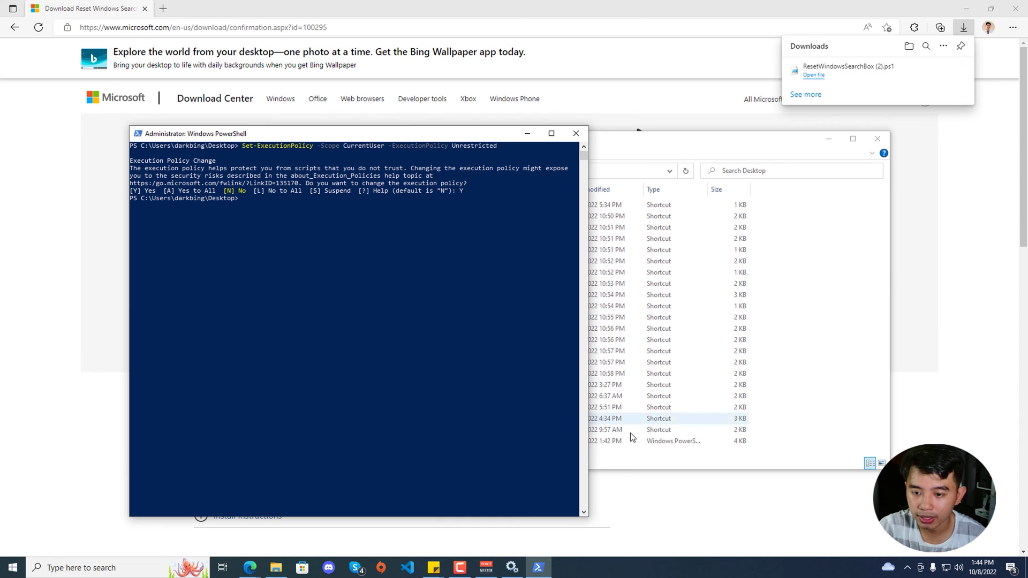
Check ResetWindowsSearchBox.ps1 in the Desktop folder and reposition the PowerShell window.
{"action": "left_click", "coordinate": [624, 452]}
{"action": "left_click", "coordinate": [496, 443]}
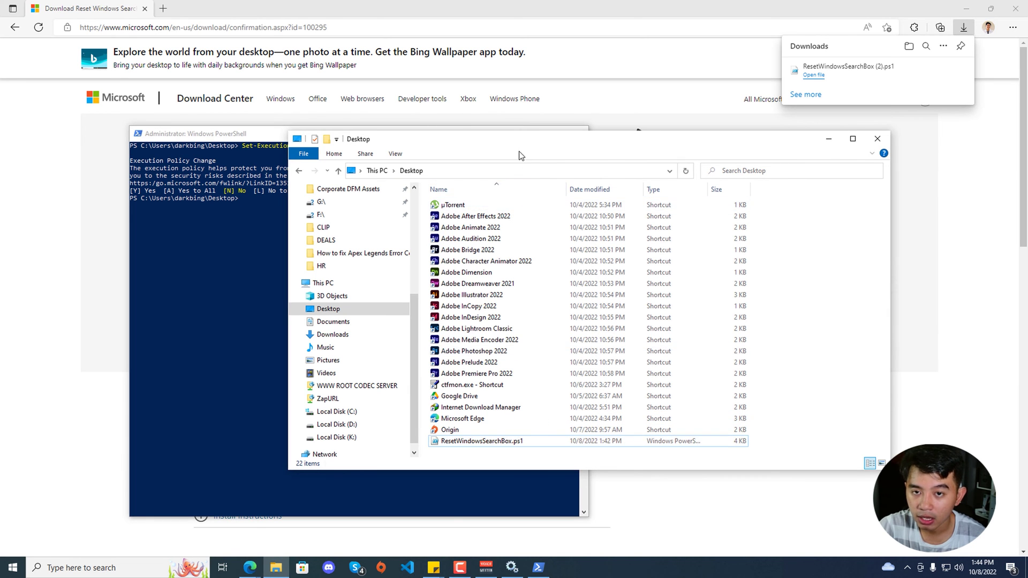
{"action": "left_click", "coordinate": [364, 250]}
{"action": "left_click_drag", "start_coordinate": [328, 133], "coordinate": [237, 112]}
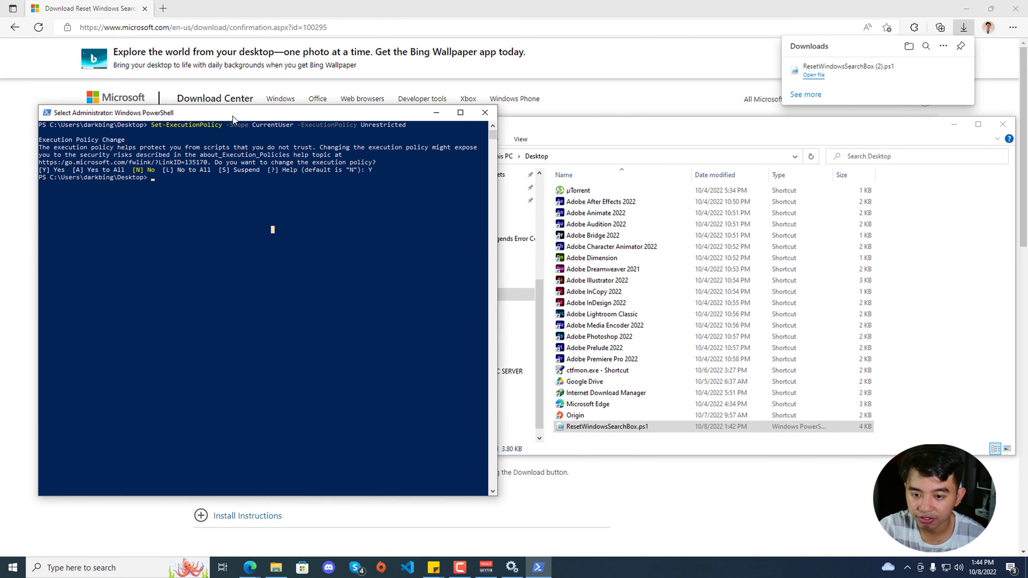
{"action": "left_click", "coordinate": [157, 207]}
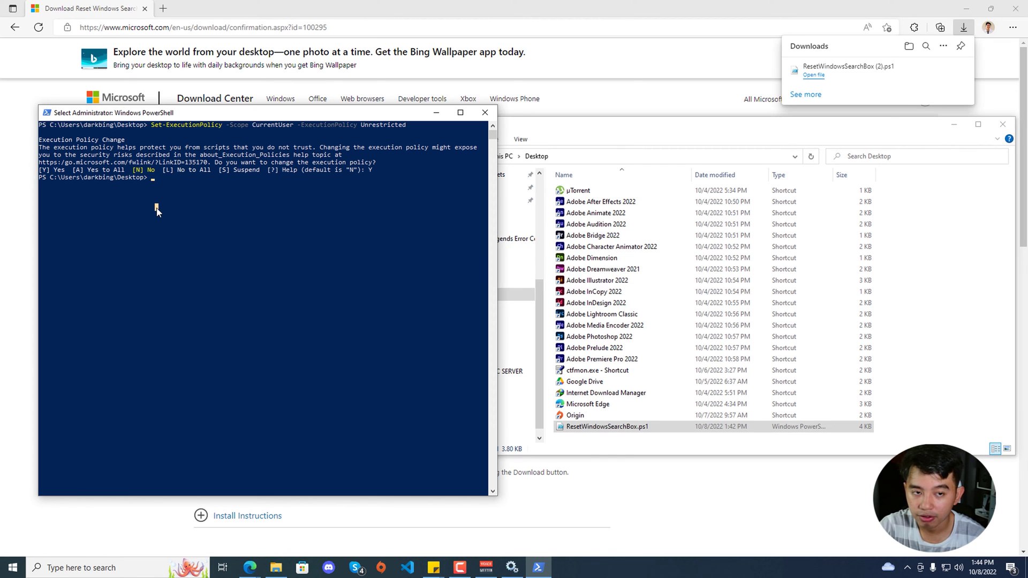
Run .\ResetWindowsSearchBox.ps1, answer R, and let it finish with Done.
{"action": "type", "text": "ResetW"}
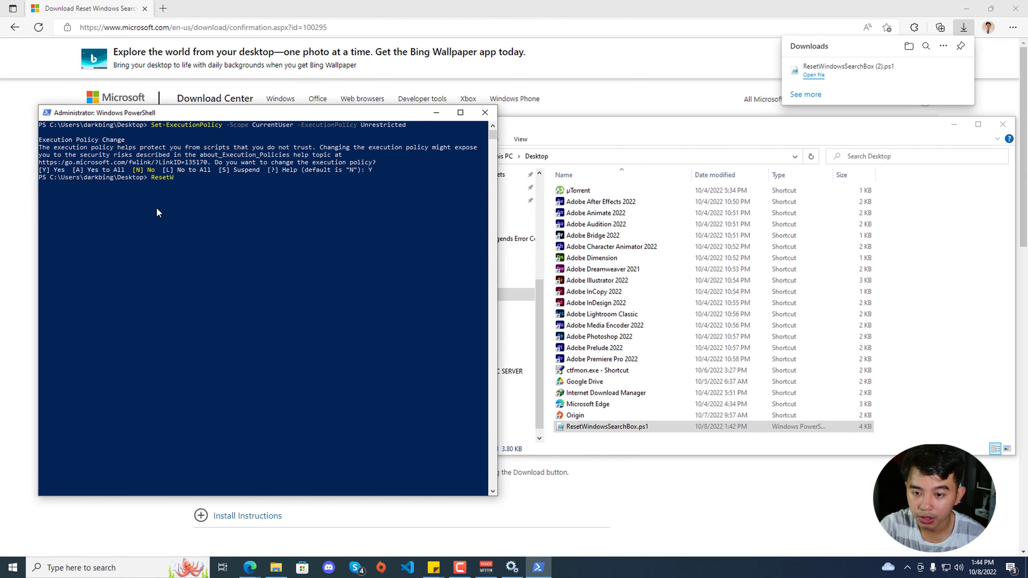
{"action": "type", "text": "indowsSear"}
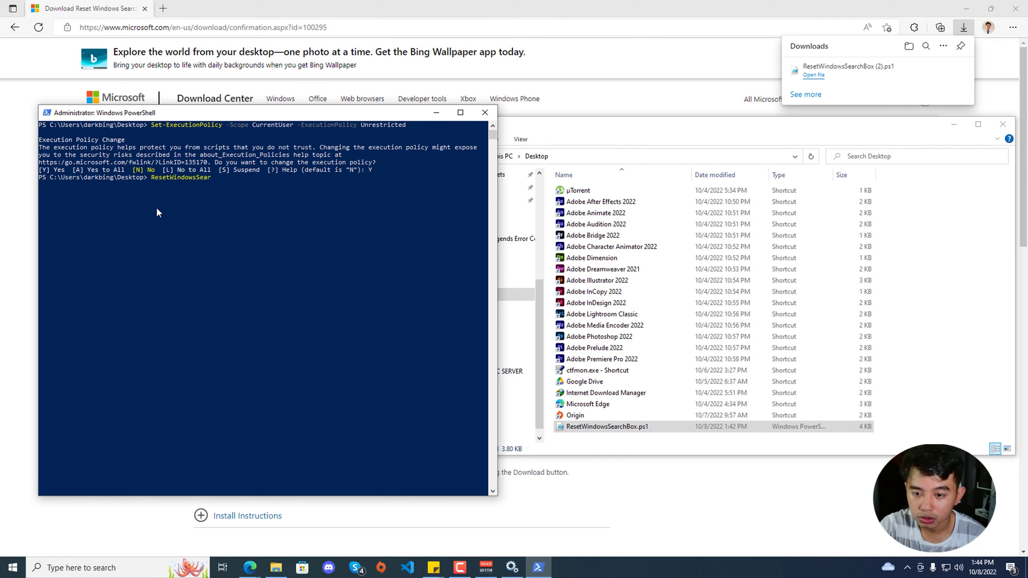
{"action": "type", "text": "chBox"}
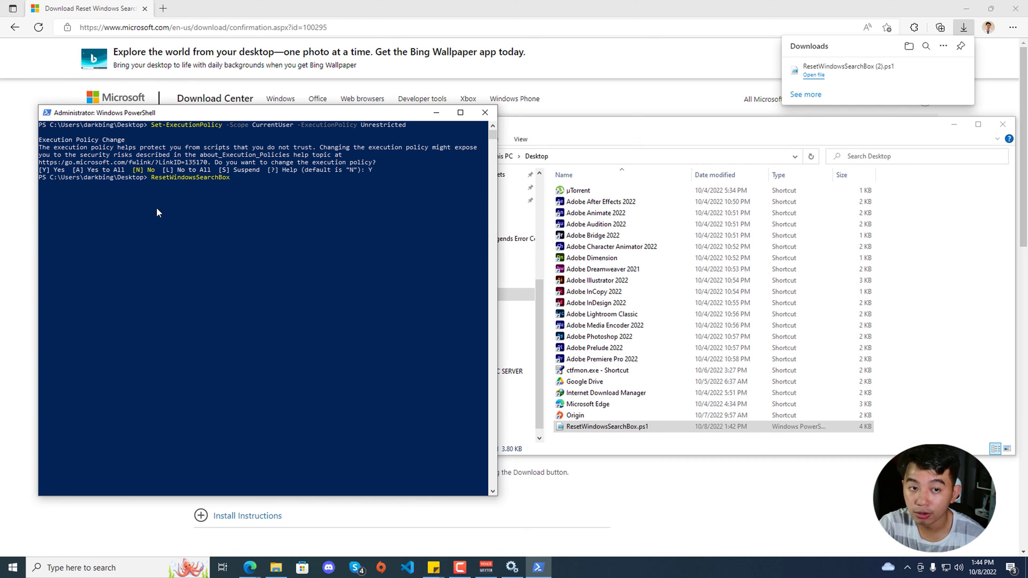
{"action": "key", "text": "Tab"}
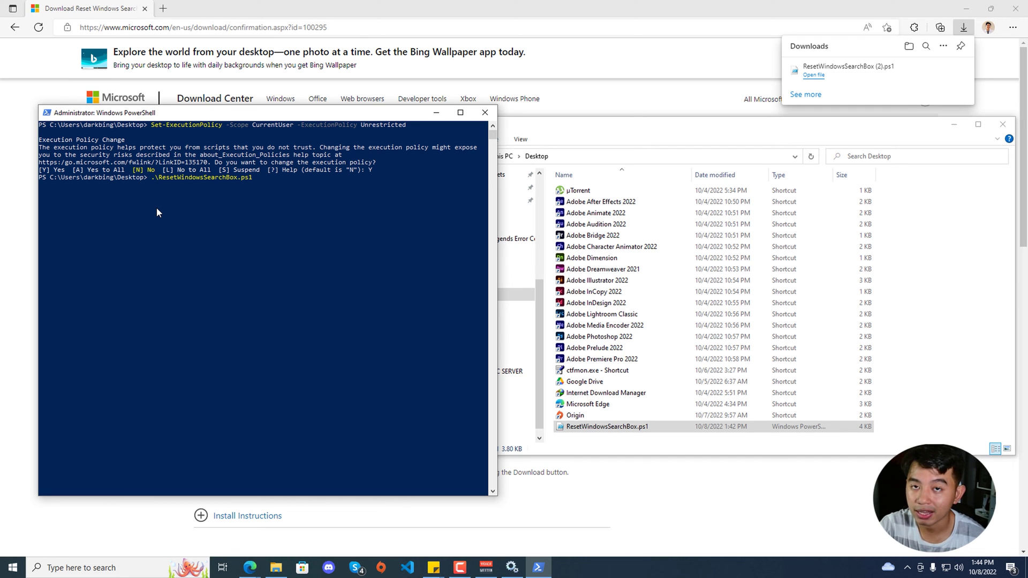
{"action": "key", "text": "Return"}
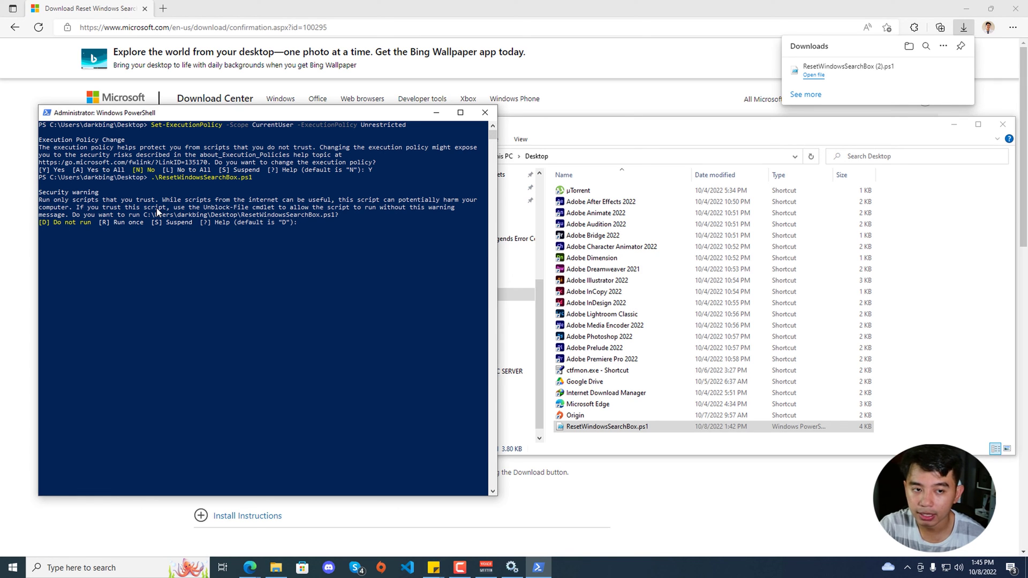
{"action": "type", "text": "R"}
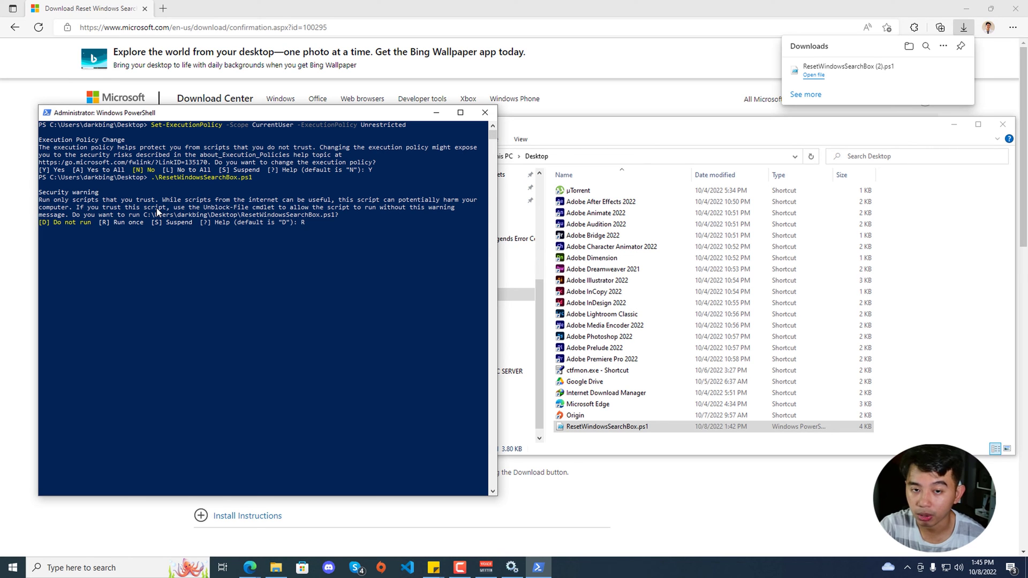
{"action": "key", "text": "Return"}
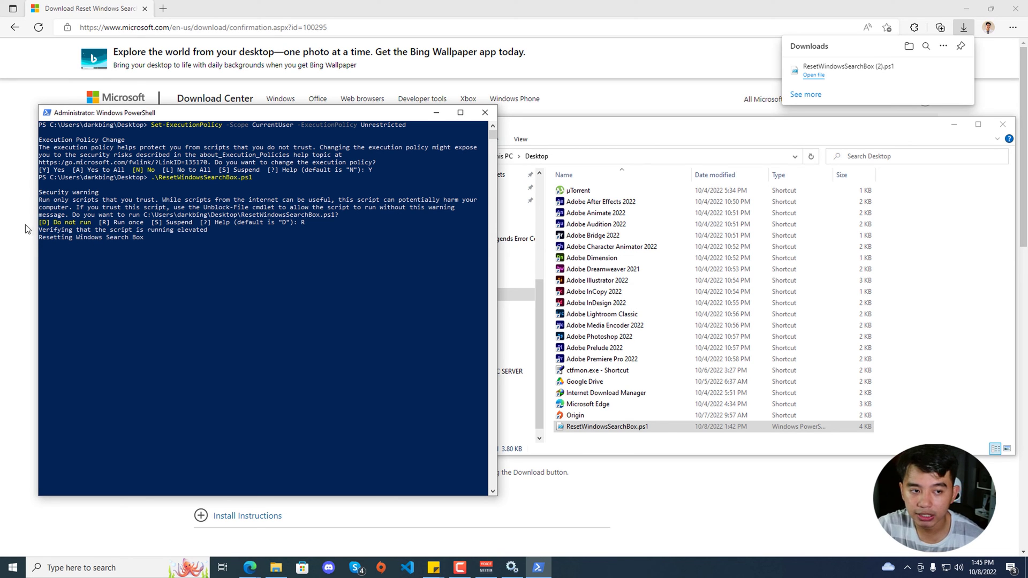
{"action": "left_click_drag", "start_coordinate": [40, 229], "coordinate": [207, 232]}
{"action": "left_click_drag", "start_coordinate": [40, 237], "coordinate": [146, 238]}
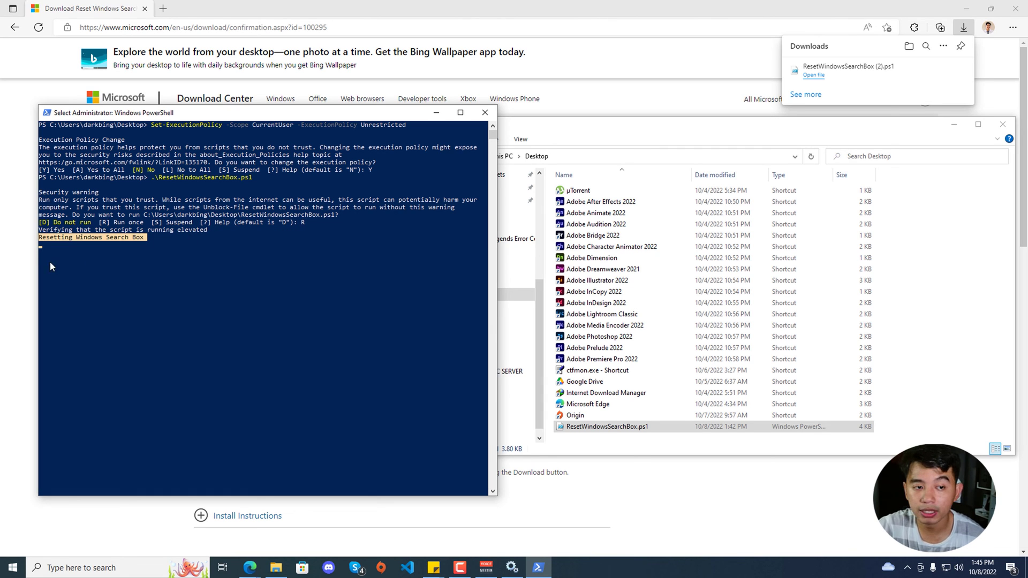
{"action": "left_click", "coordinate": [143, 243]}
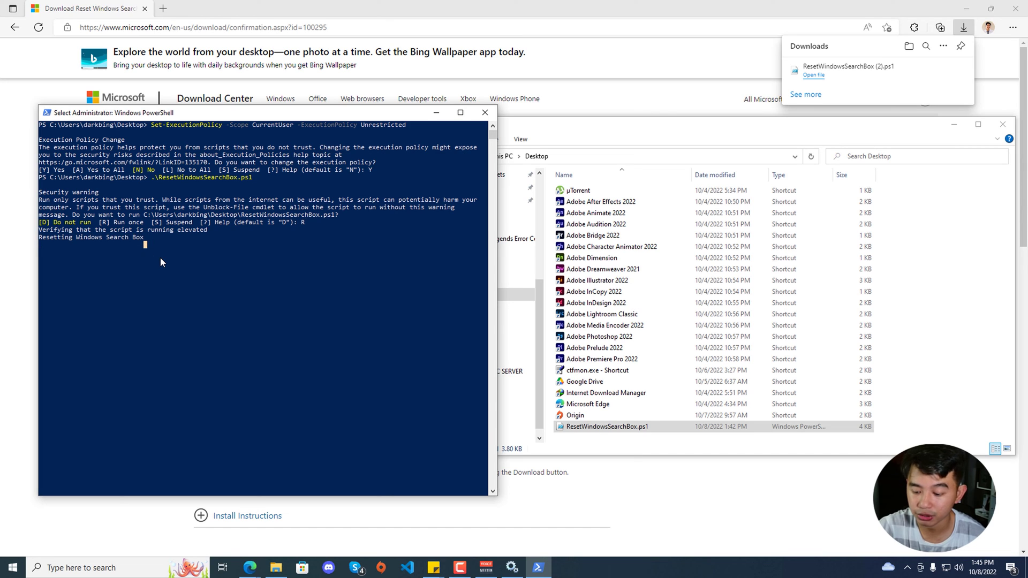
{"action": "key", "text": "Return"}
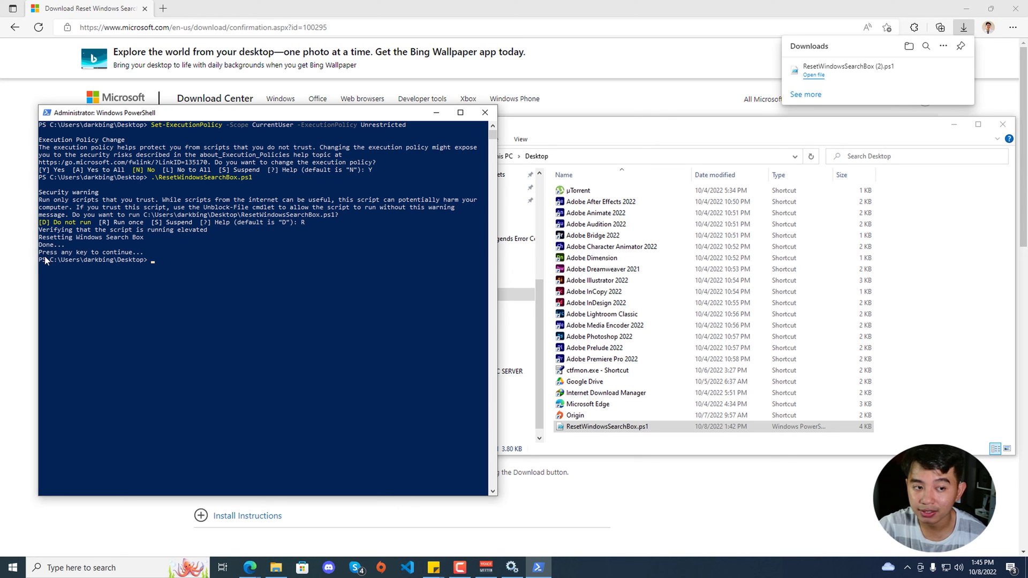
Open Windows search twice to test it, closing the panel with Esc each time.
{"action": "left_click", "coordinate": [70, 567]}
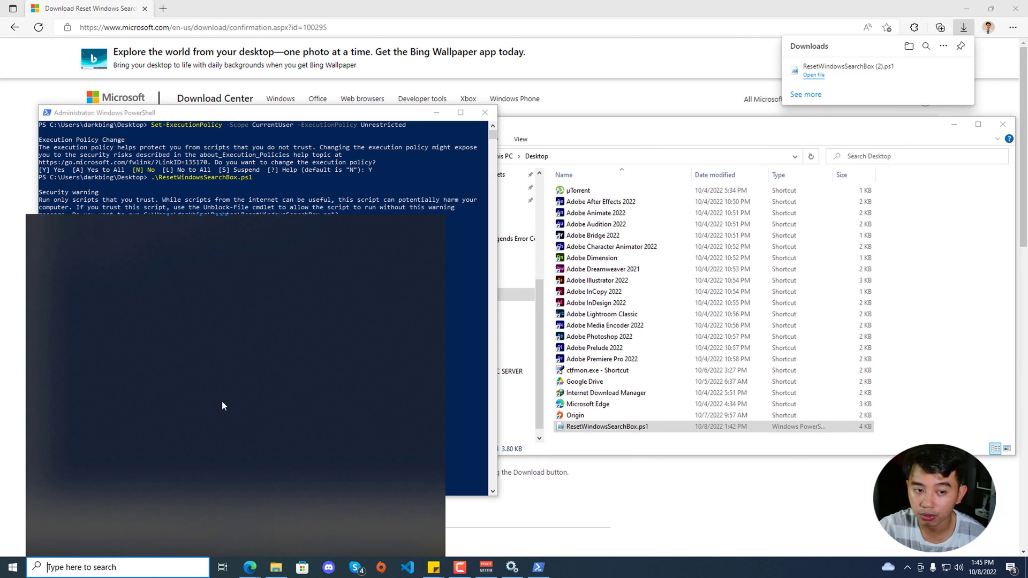
{"action": "key", "text": "Escape"}
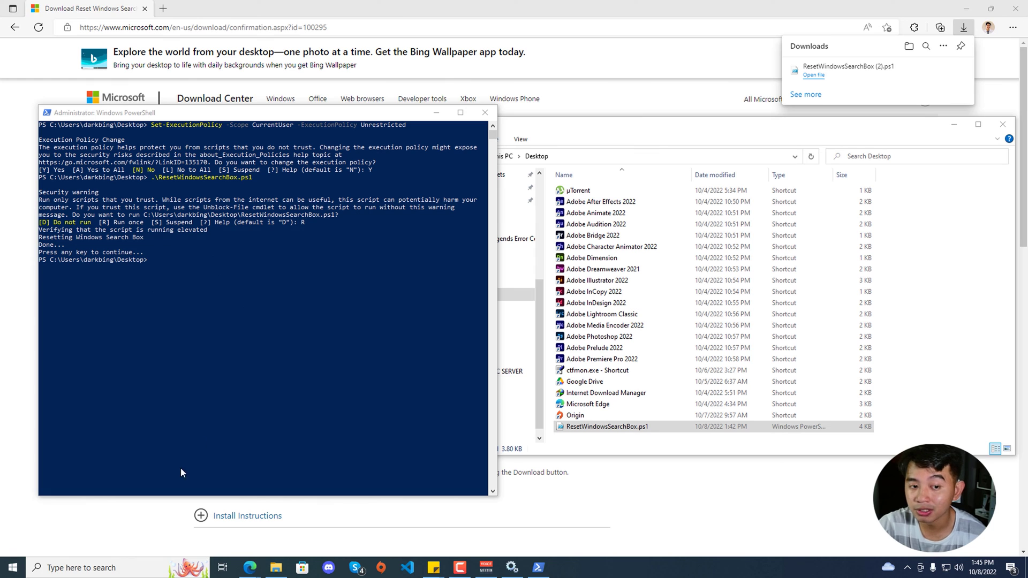
{"action": "left_click", "coordinate": [99, 565]}
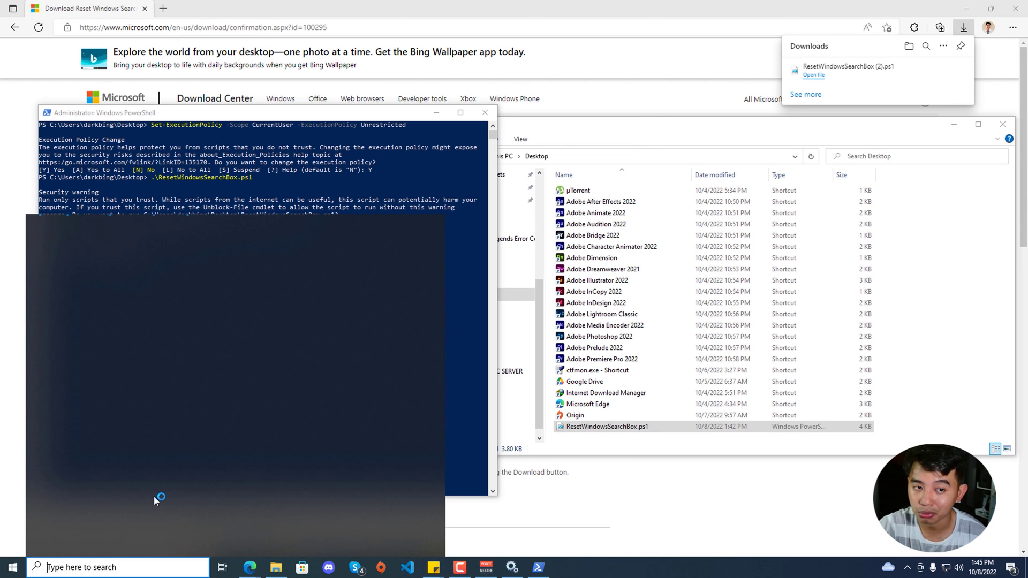
{"action": "key", "text": "Escape"}
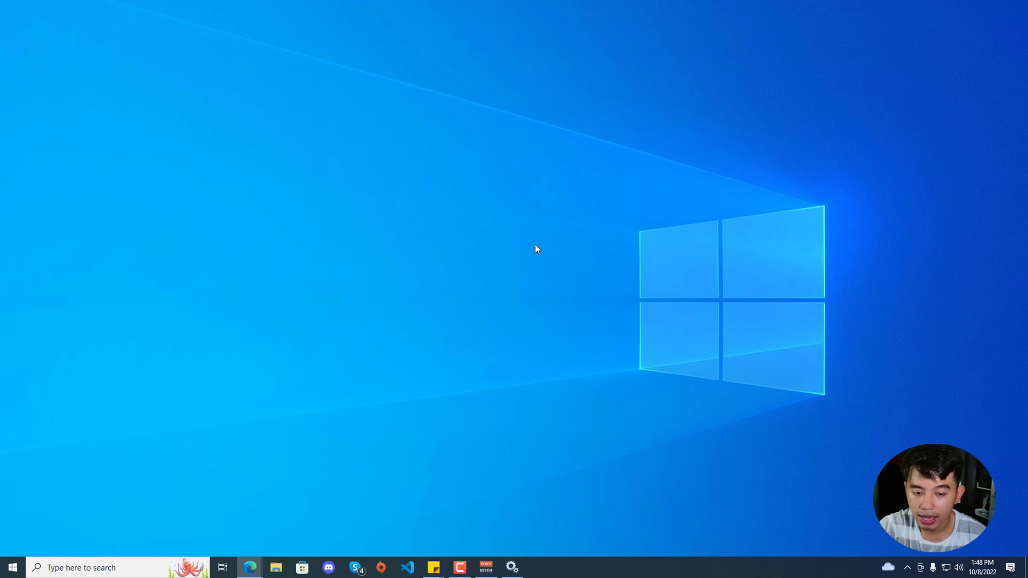
Run sfc /scannow in an administrator PowerShell window, then close it once it reports no violations.
{"action": "right_click", "coordinate": [18, 570]}
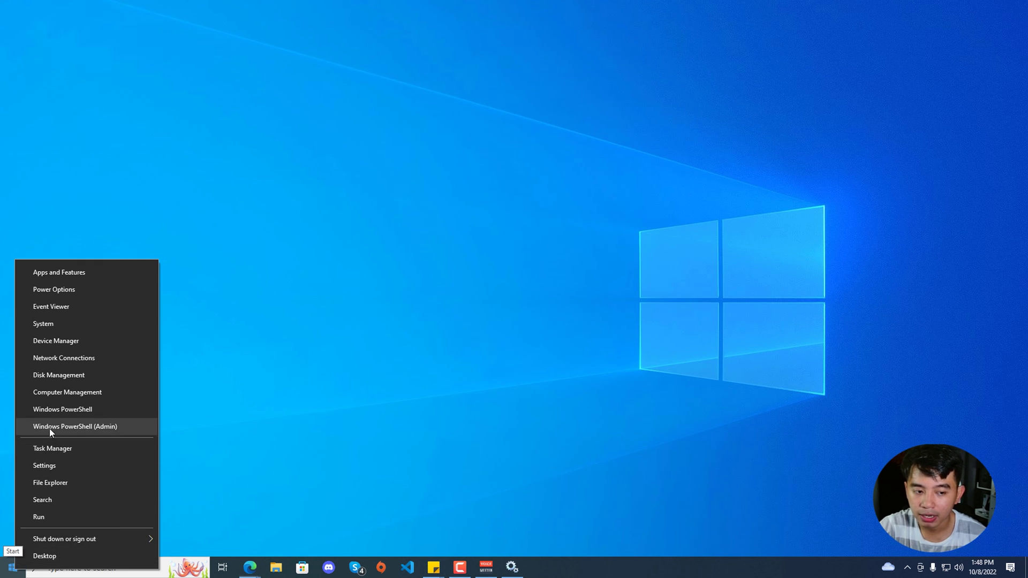
{"action": "left_click", "coordinate": [98, 428]}
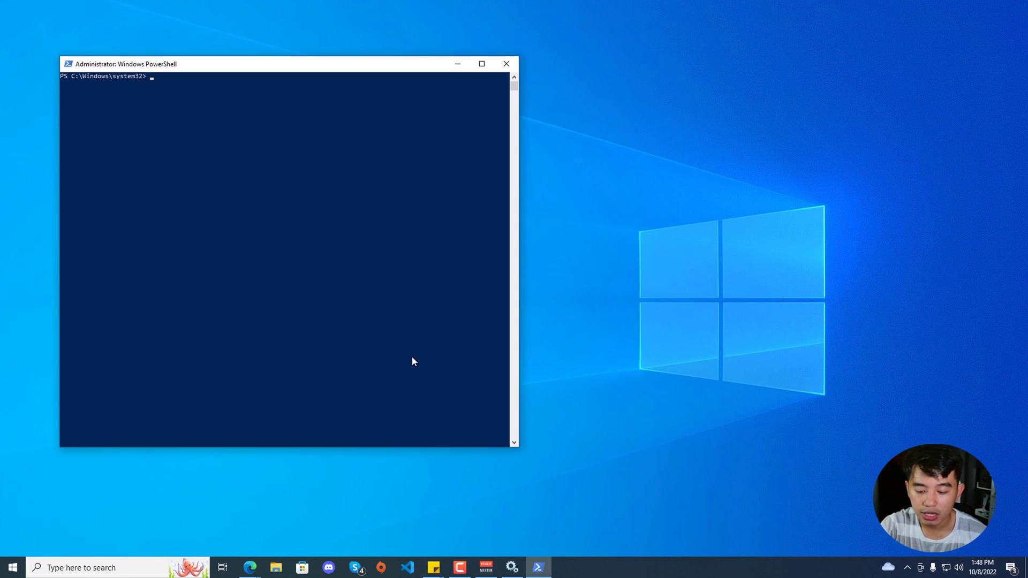
{"action": "type", "text": "sfc /"}
{"action": "type", "text": "scannow"}
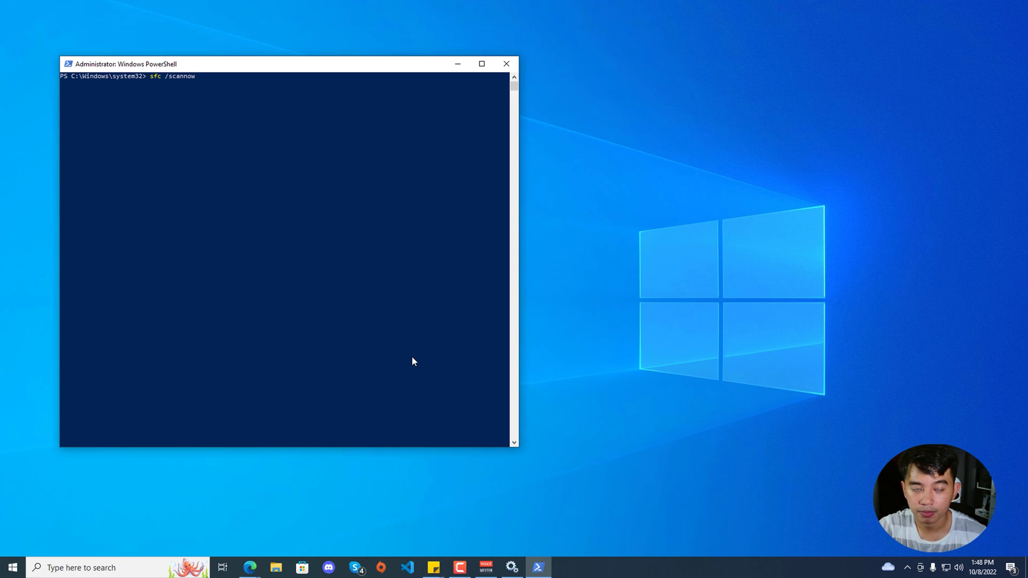
{"action": "key", "text": "Return"}
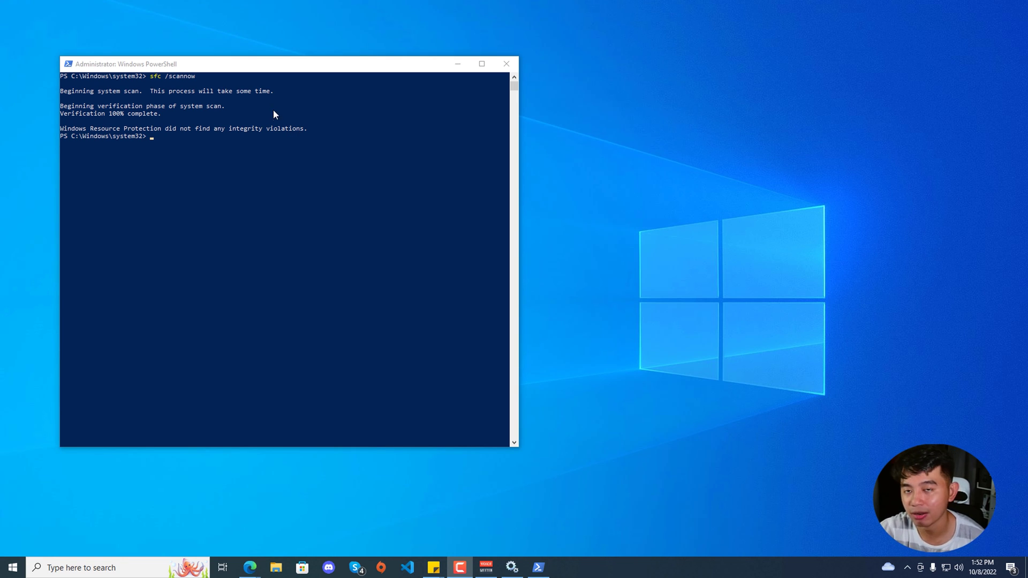
{"action": "left_click", "coordinate": [505, 64]}
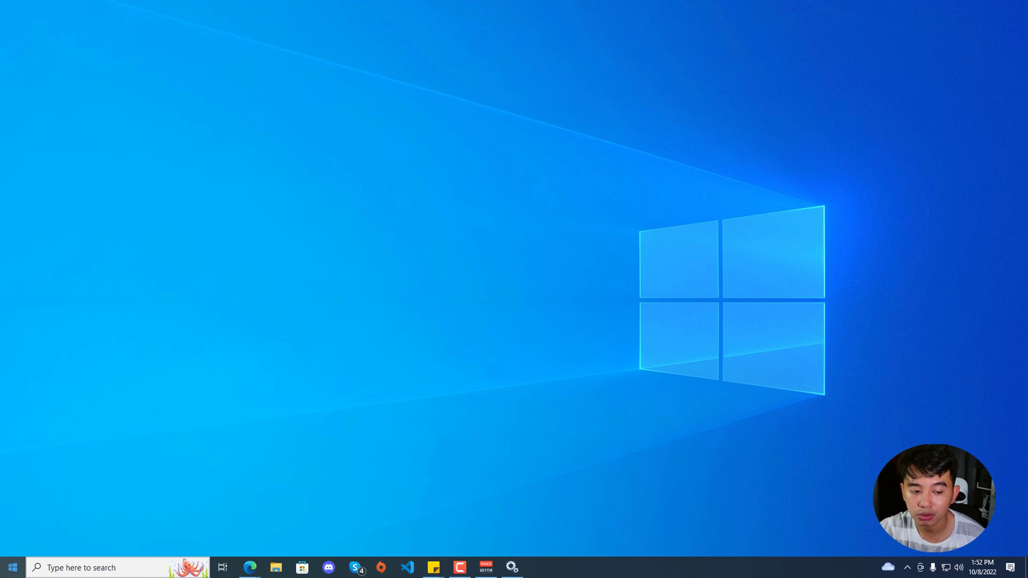
Launch services.msc from Run and select the Windows Font Cache Service in a maximized console.
{"action": "right_click", "coordinate": [13, 572]}
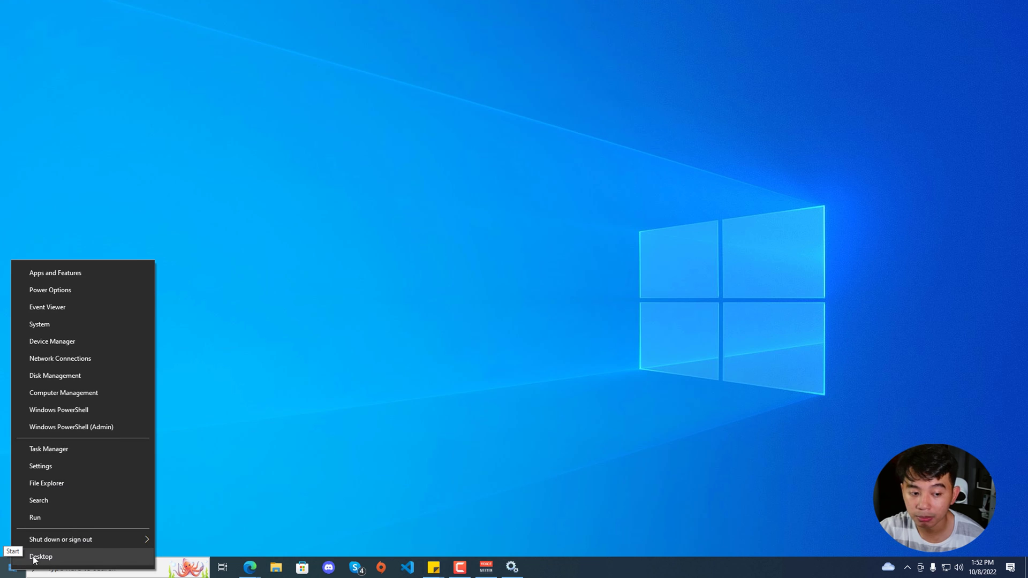
{"action": "left_click", "coordinate": [33, 519]}
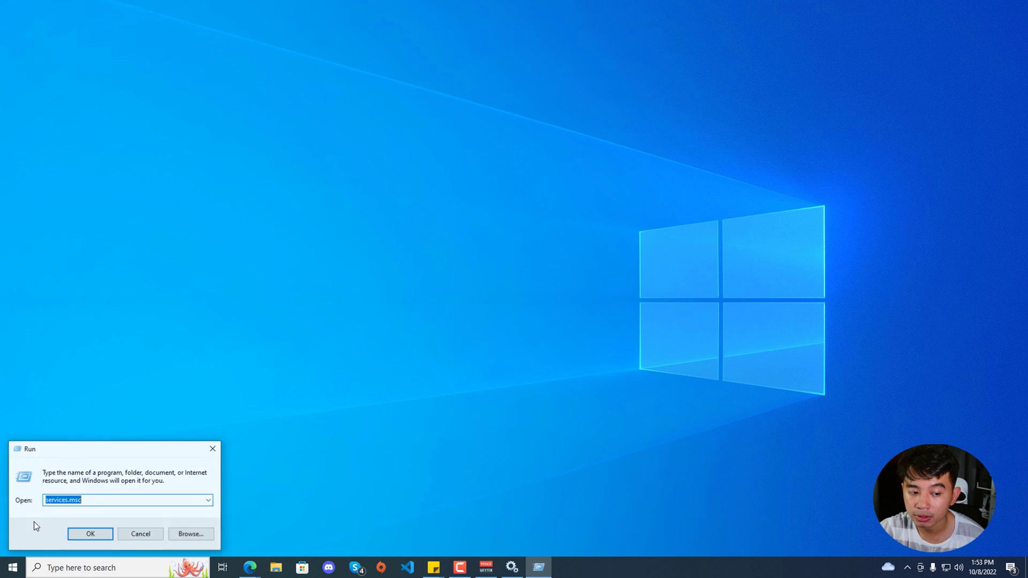
{"action": "double_click", "coordinate": [97, 503]}
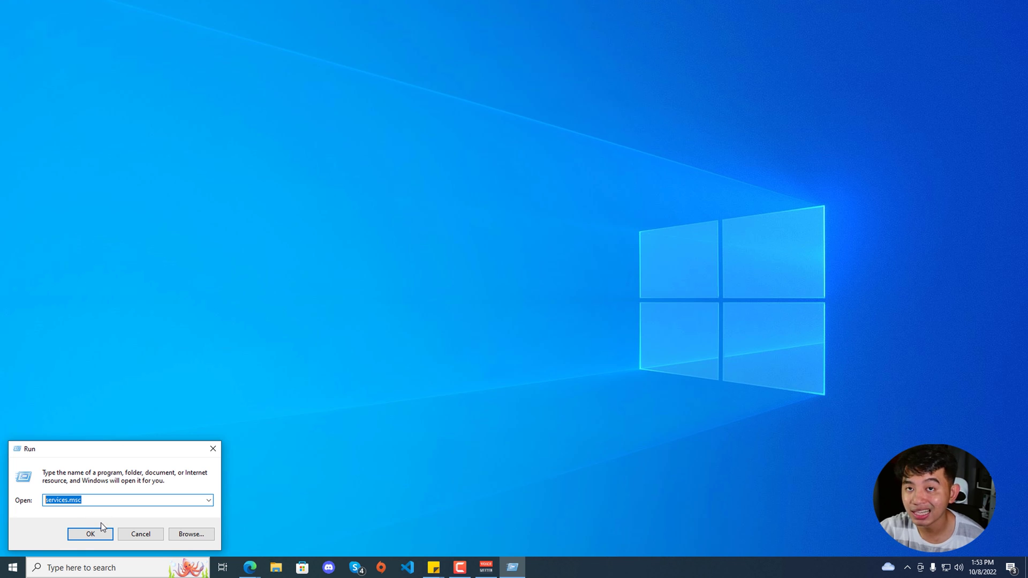
{"action": "left_click", "coordinate": [94, 534]}
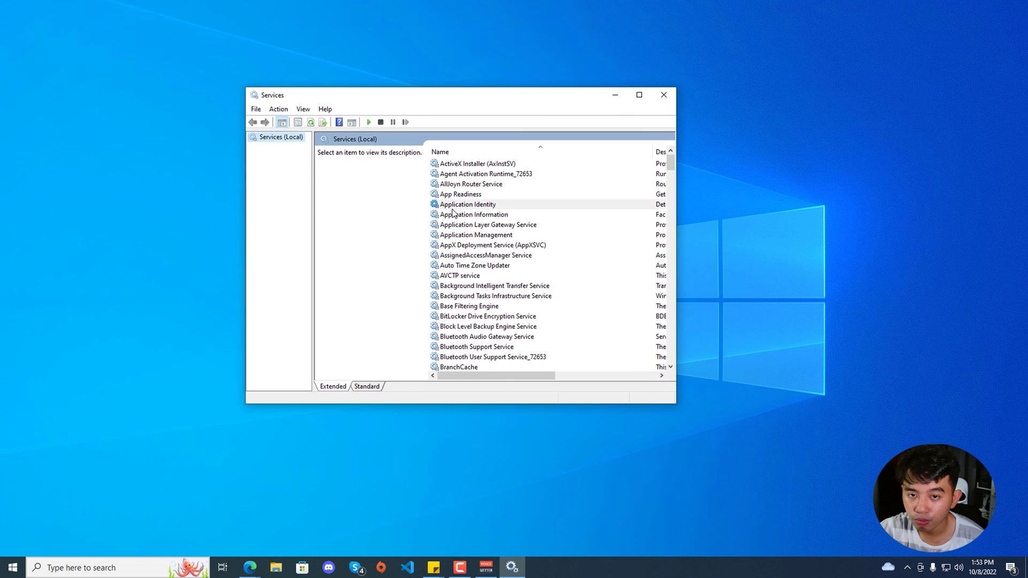
{"action": "left_click", "coordinate": [453, 209]}
{"action": "key", "text": "w"}
{"action": "key", "text": "w"}
{"action": "key", "text": "w"}
{"action": "key", "text": "w"}
{"action": "key", "text": "w"}
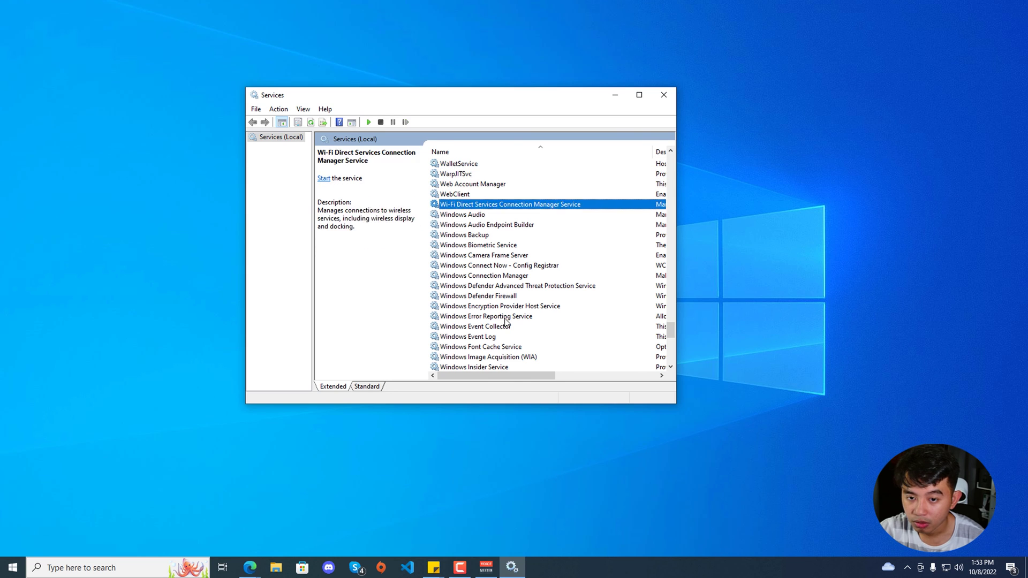
{"action": "key", "text": "w"}
{"action": "key", "text": "w"}
{"action": "left_click", "coordinate": [498, 348]}
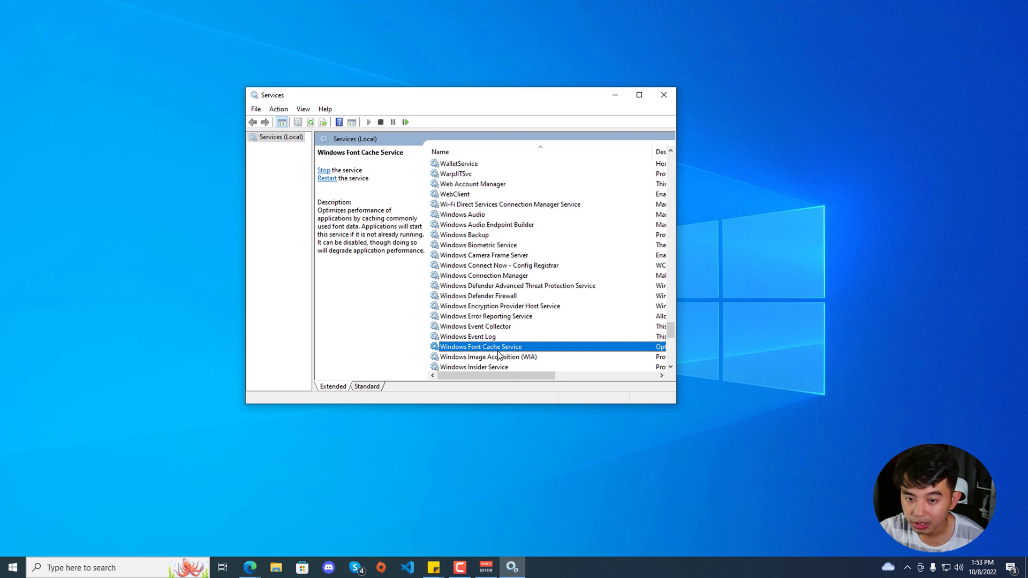
{"action": "left_click", "coordinate": [639, 96]}
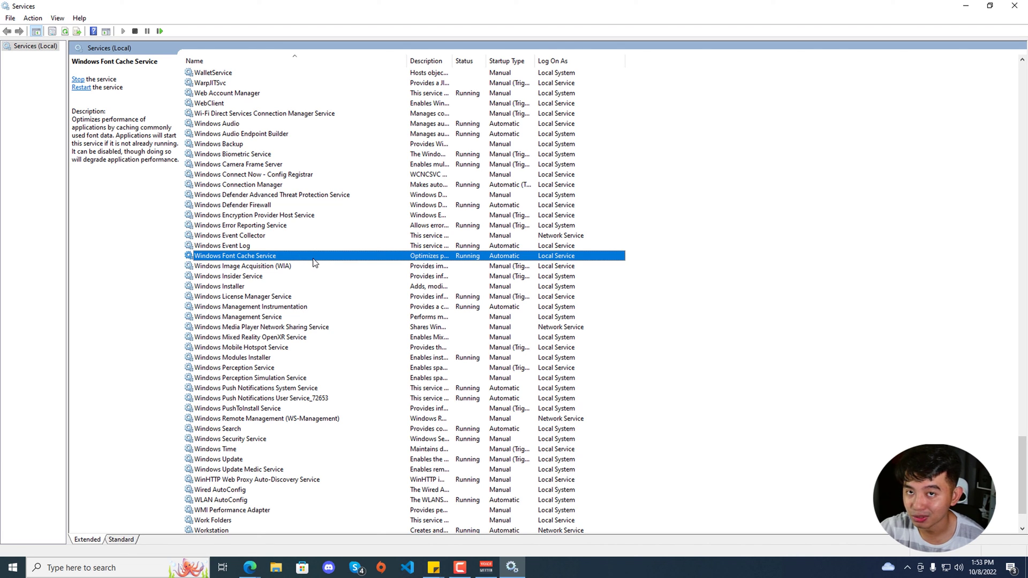
Stop the Windows Font Cache Service, change its startup type to Disabled, and close the console.
{"action": "right_click", "coordinate": [297, 258]}
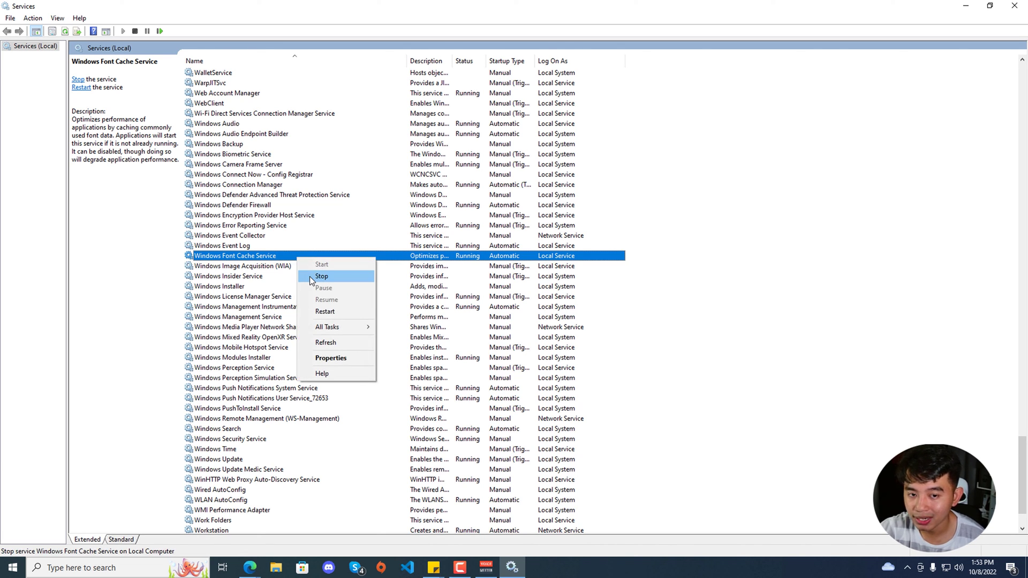
{"action": "left_click", "coordinate": [309, 276]}
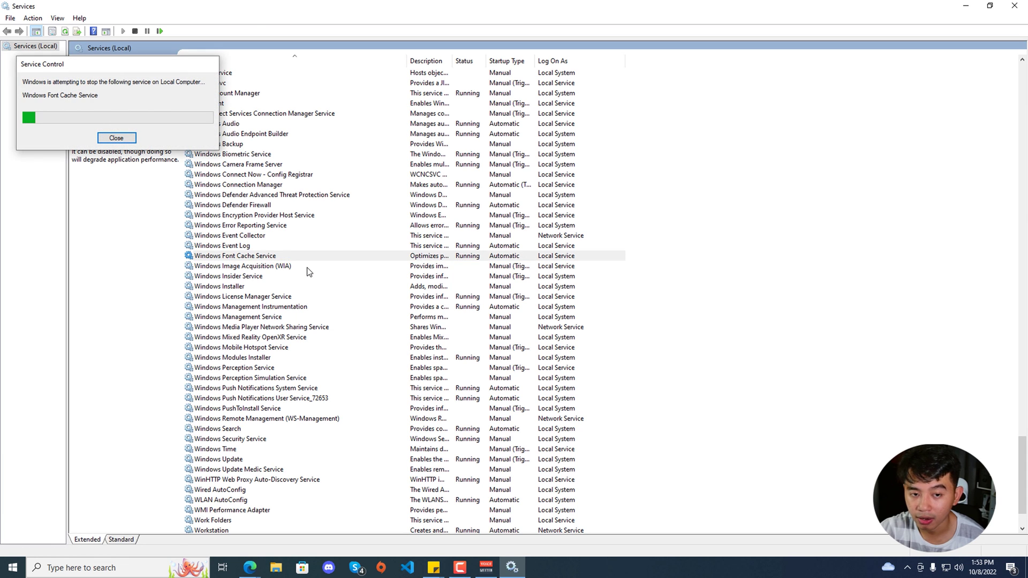
{"action": "right_click", "coordinate": [289, 256]}
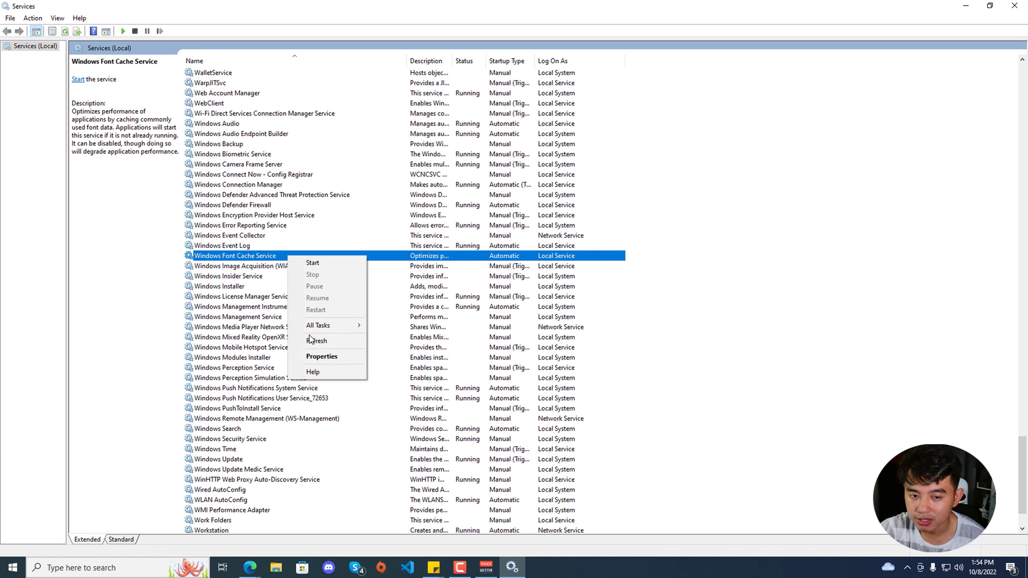
{"action": "left_click", "coordinate": [318, 357]}
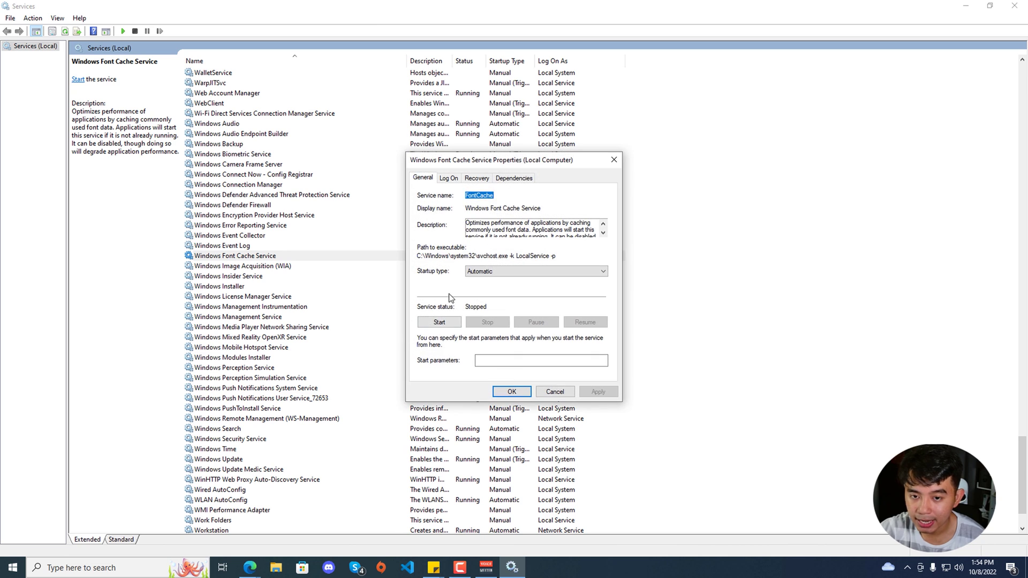
{"action": "left_click", "coordinate": [486, 271]}
{"action": "left_click", "coordinate": [492, 303]}
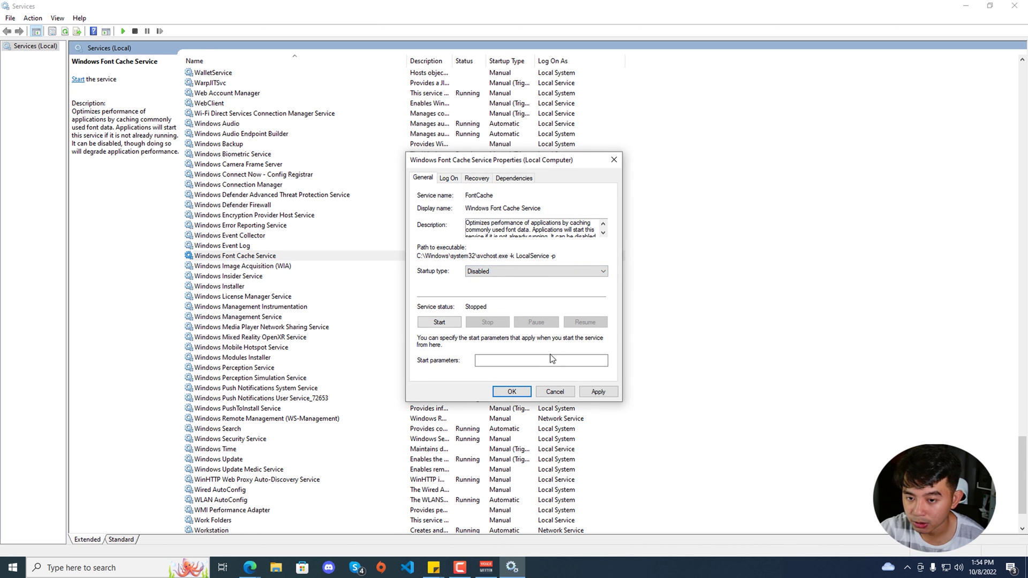
{"action": "left_click", "coordinate": [598, 391]}
{"action": "left_click", "coordinate": [512, 391]}
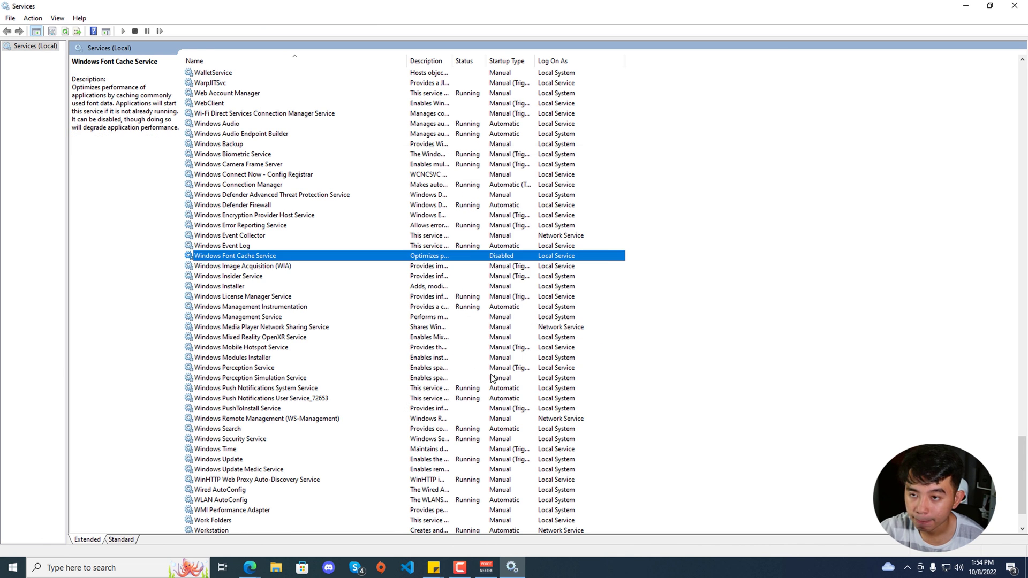
{"action": "left_click", "coordinate": [1014, 6]}
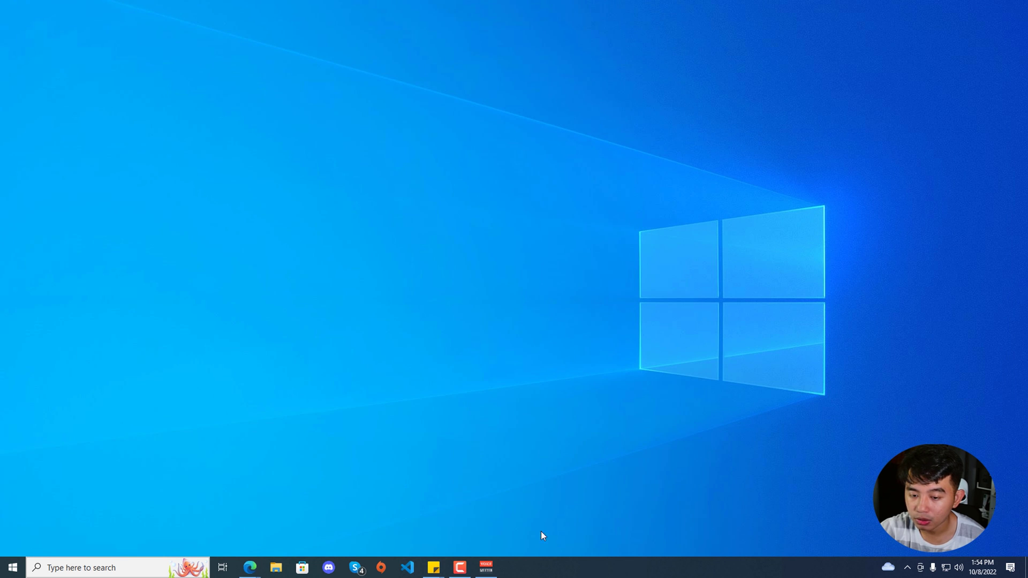
Restart the Windows Explorer process from the Processes list in Task Manager.
{"action": "right_click", "coordinate": [525, 571]}
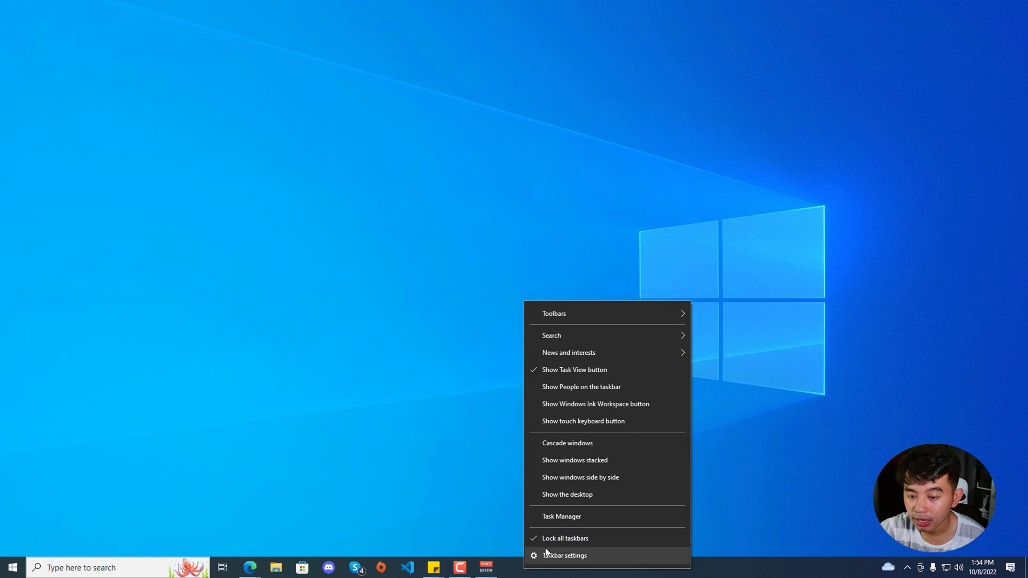
{"action": "left_click", "coordinate": [552, 519]}
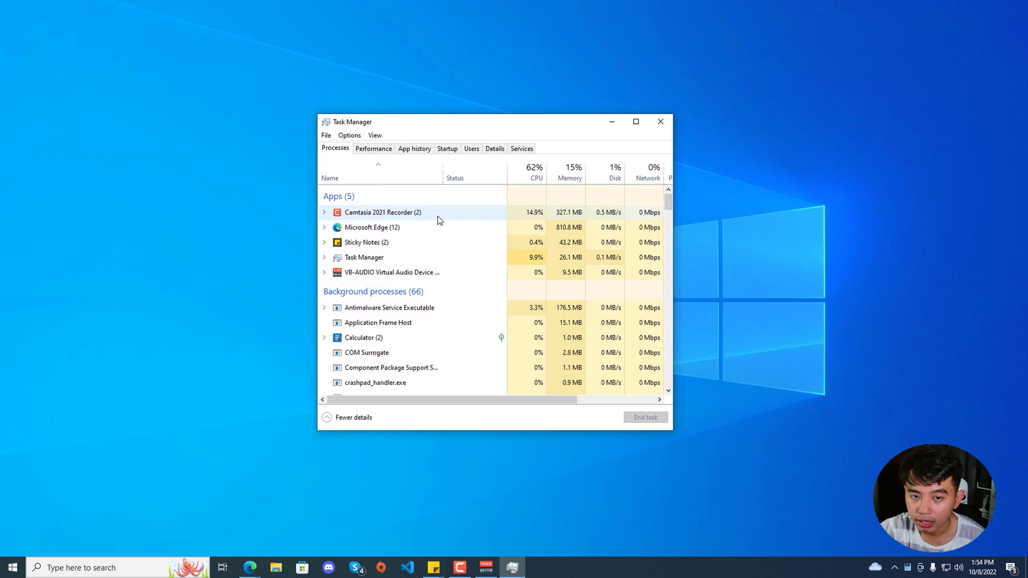
{"action": "scroll", "coordinate": [439, 278], "scroll_direction": "down", "scroll_amount": 20}
{"action": "left_click", "coordinate": [426, 354]}
{"action": "scroll", "coordinate": [413, 375], "scroll_direction": "down", "scroll_amount": 1}
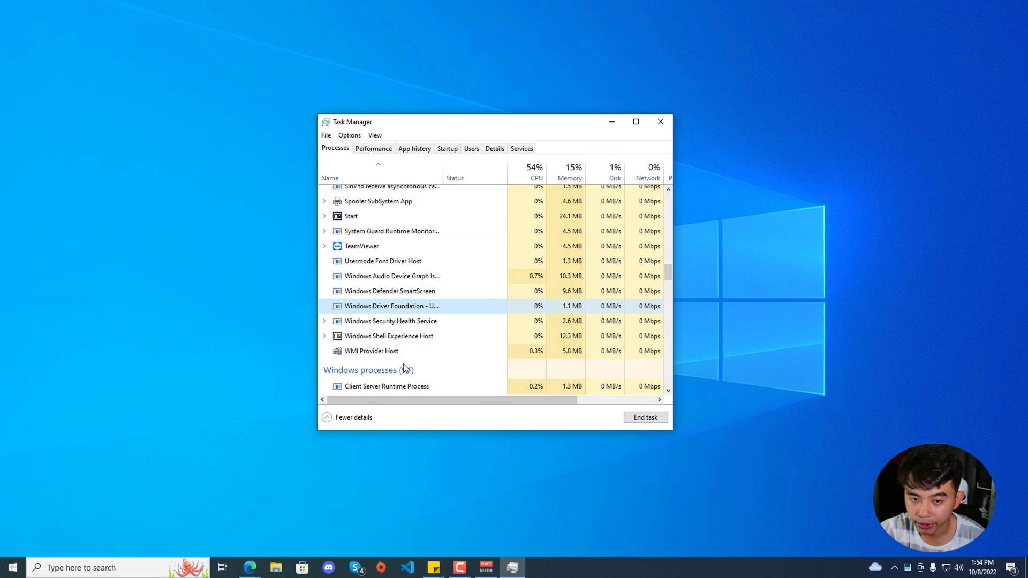
{"action": "scroll", "coordinate": [418, 372], "scroll_direction": "down", "scroll_amount": 10}
{"action": "left_click", "coordinate": [347, 341]}
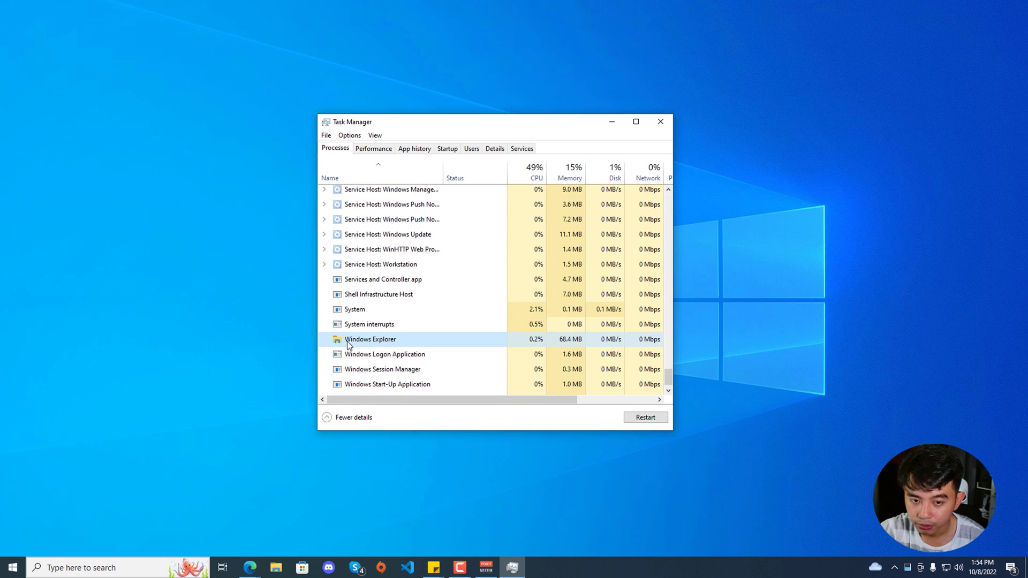
{"action": "left_click", "coordinate": [645, 418]}
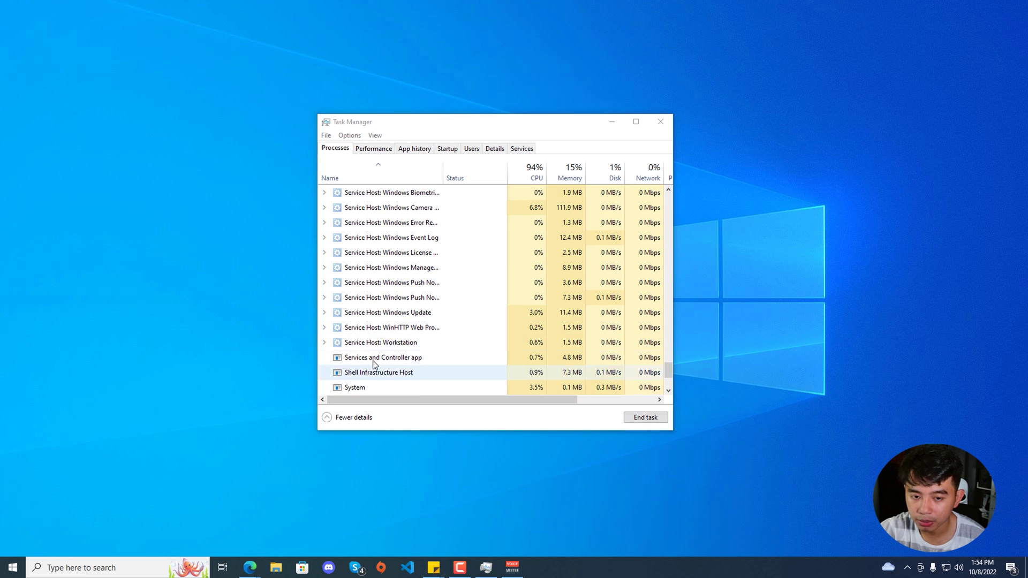
Open the taskbar search panel to check that search responds after the Explorer restart.
{"action": "left_click", "coordinate": [67, 566]}
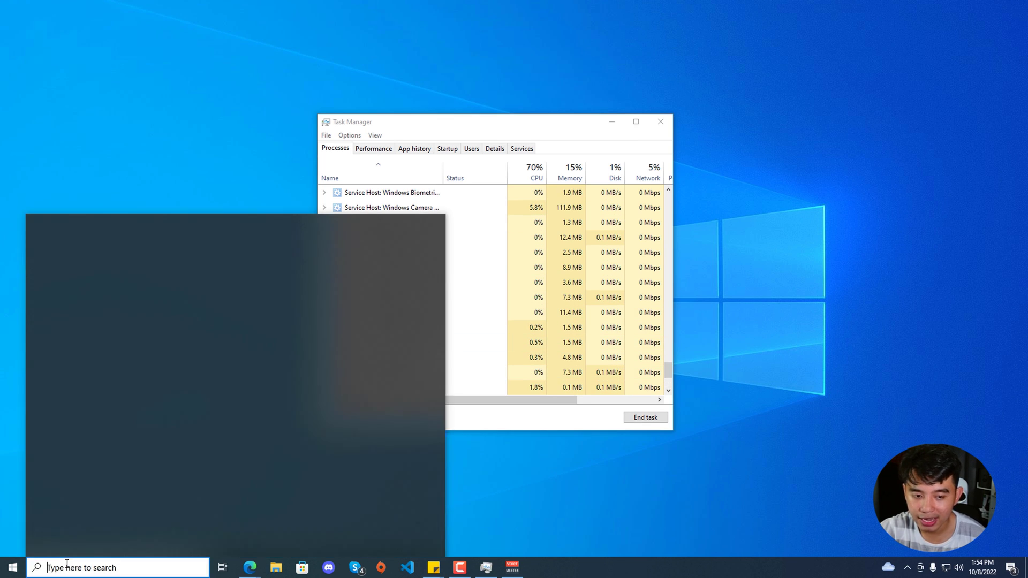